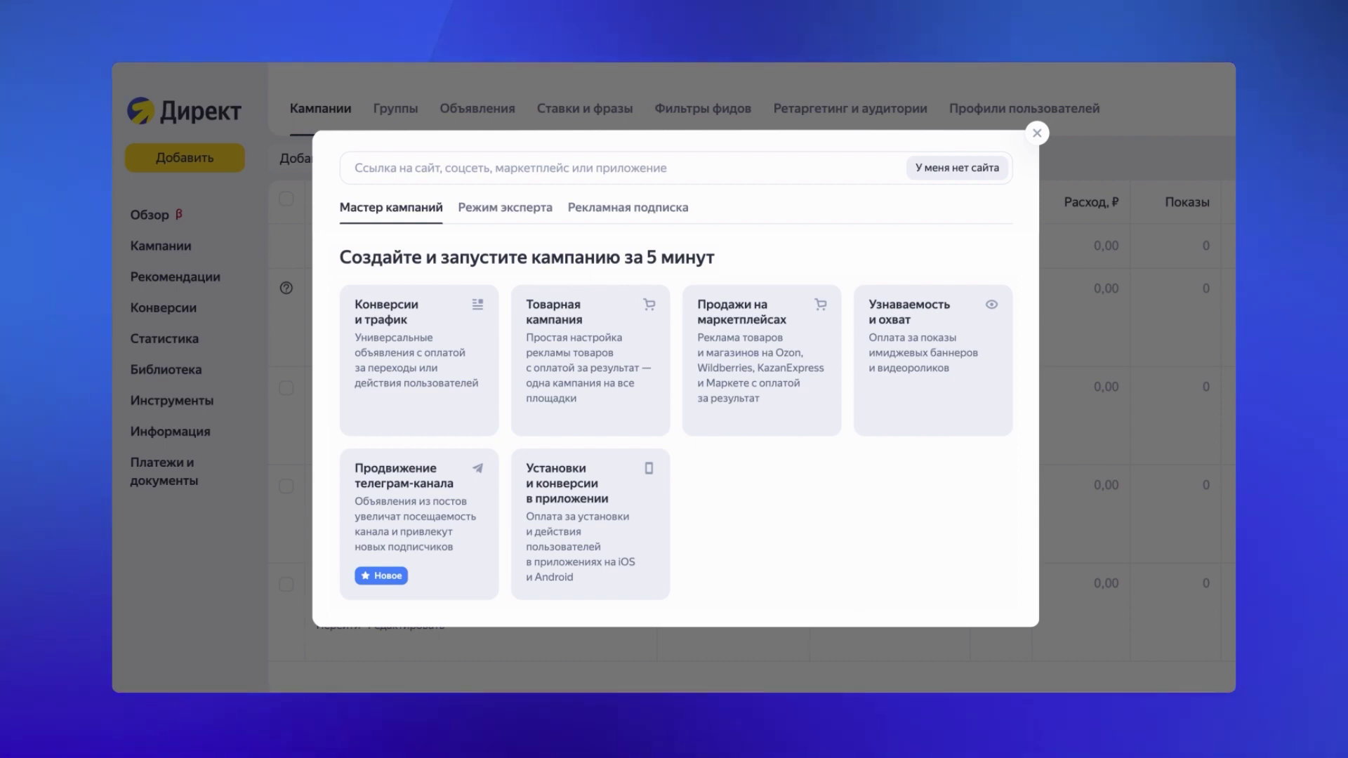
Start a product campaign (Товарная кампания) for the site vivalavika.com
key("Tab")
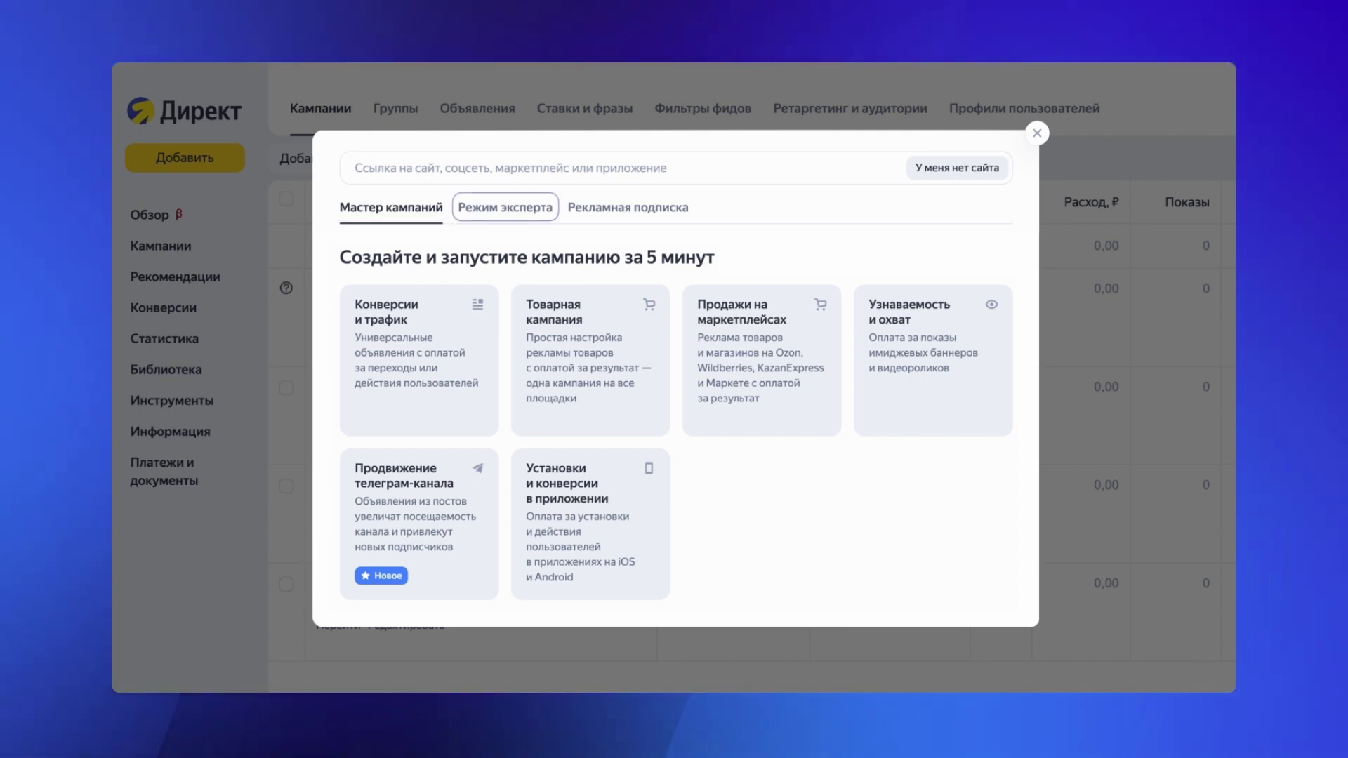
key("Tab")
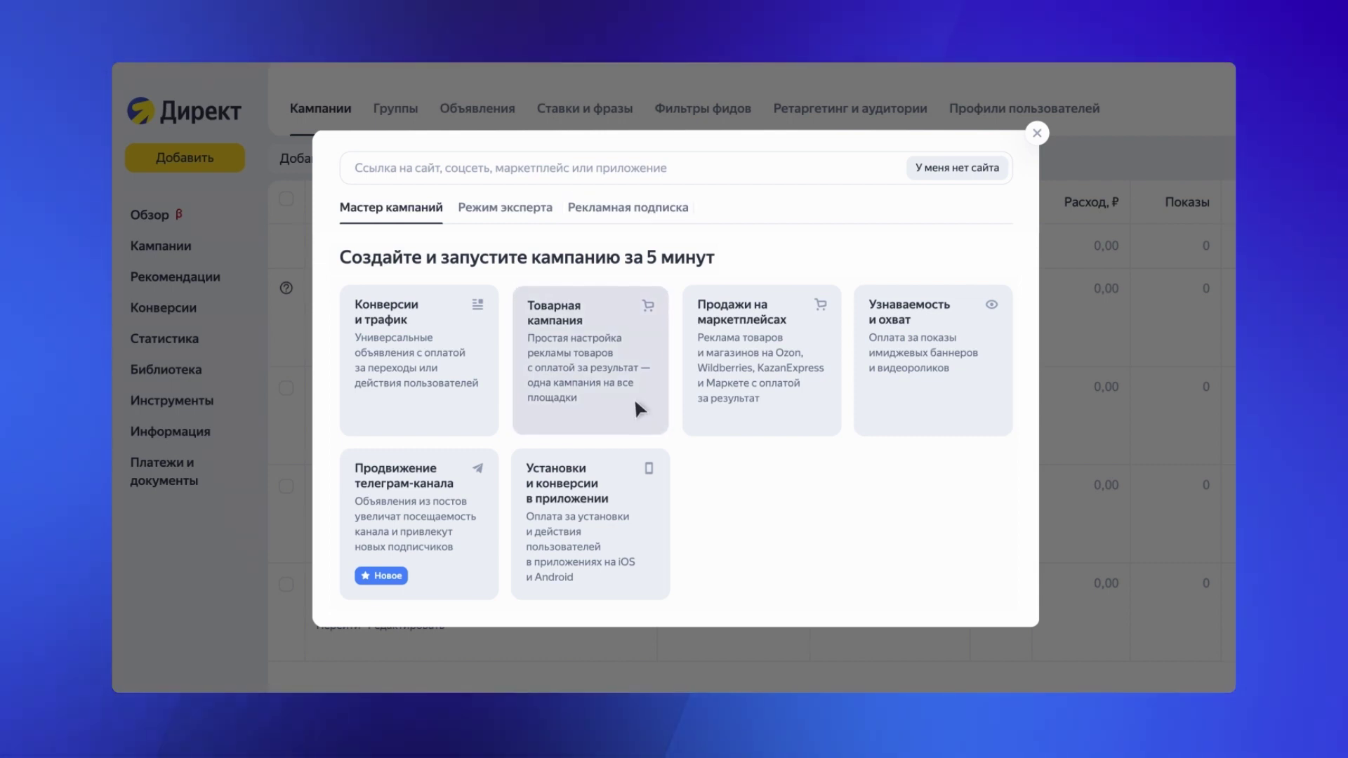
left_click(634, 398)
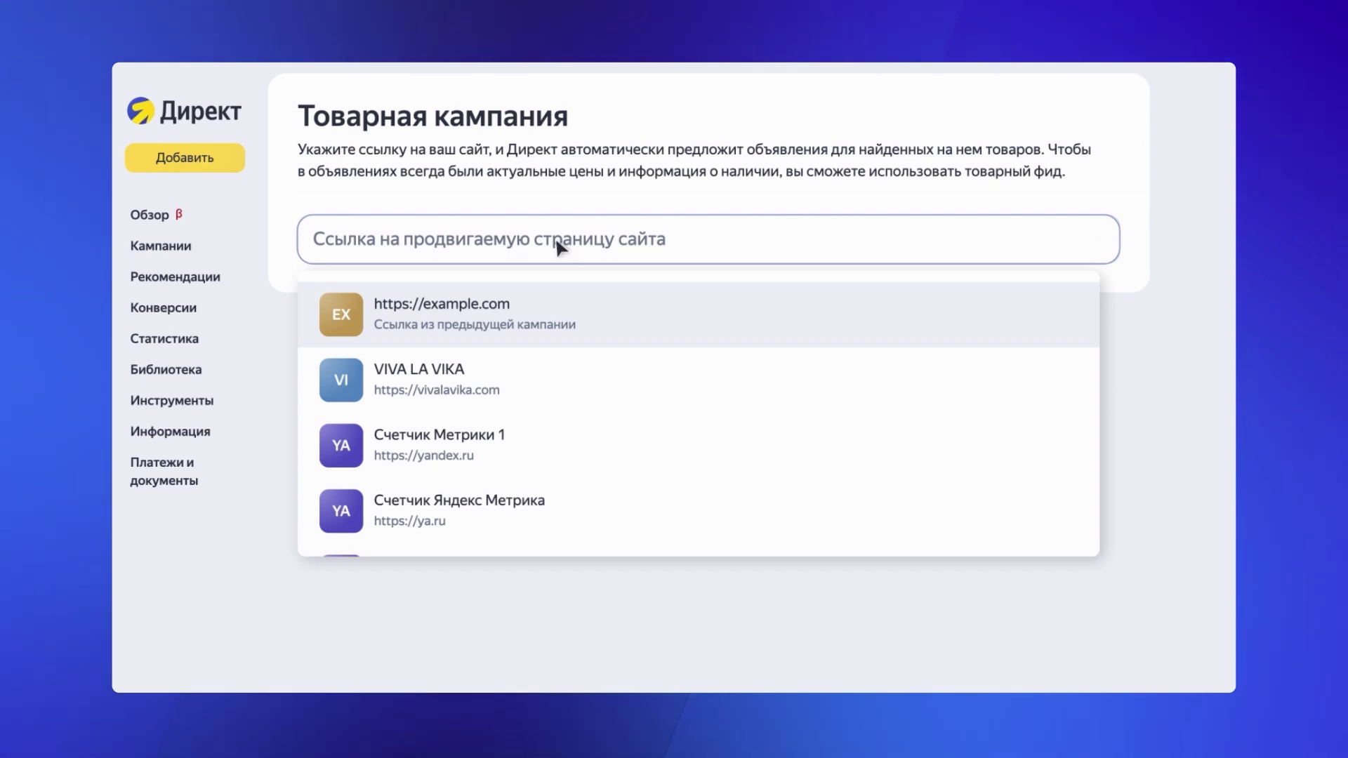
type("vivalavika.com")
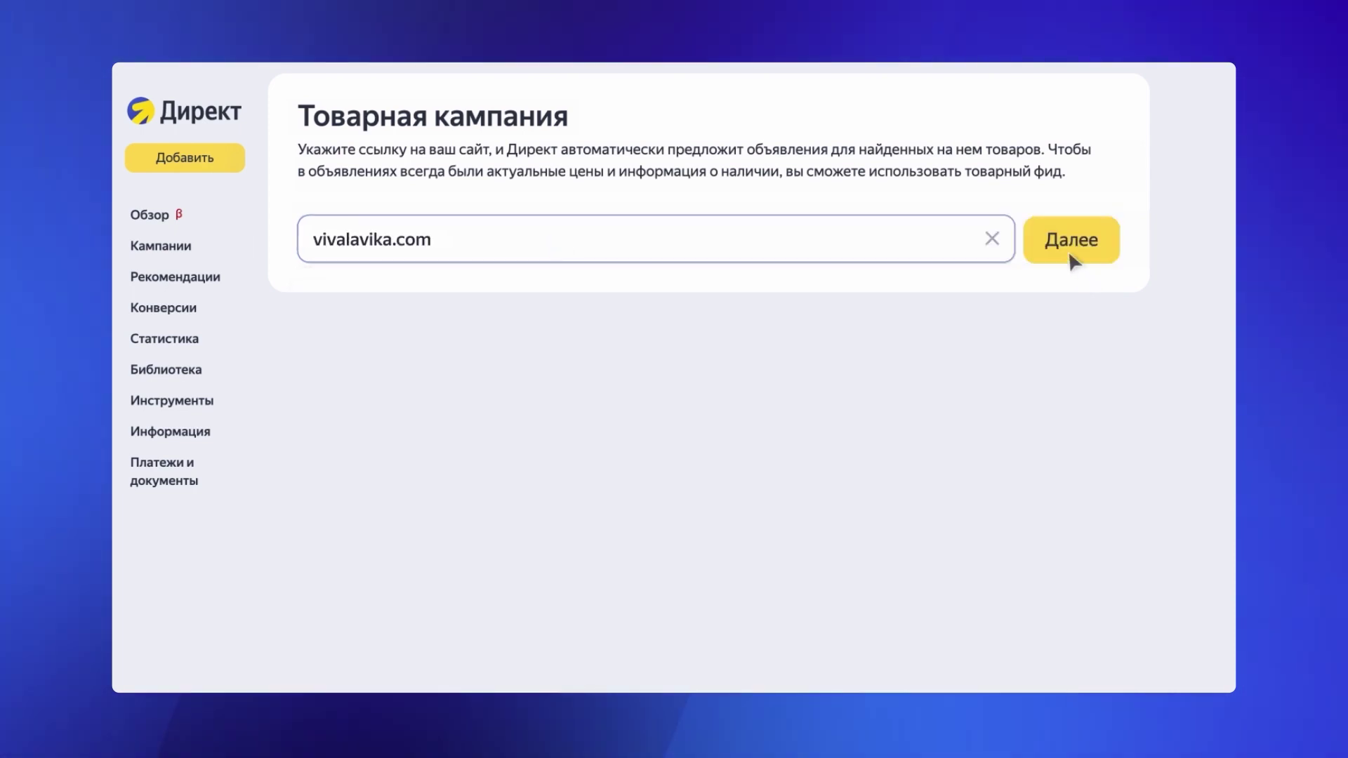
left_click(1068, 250)
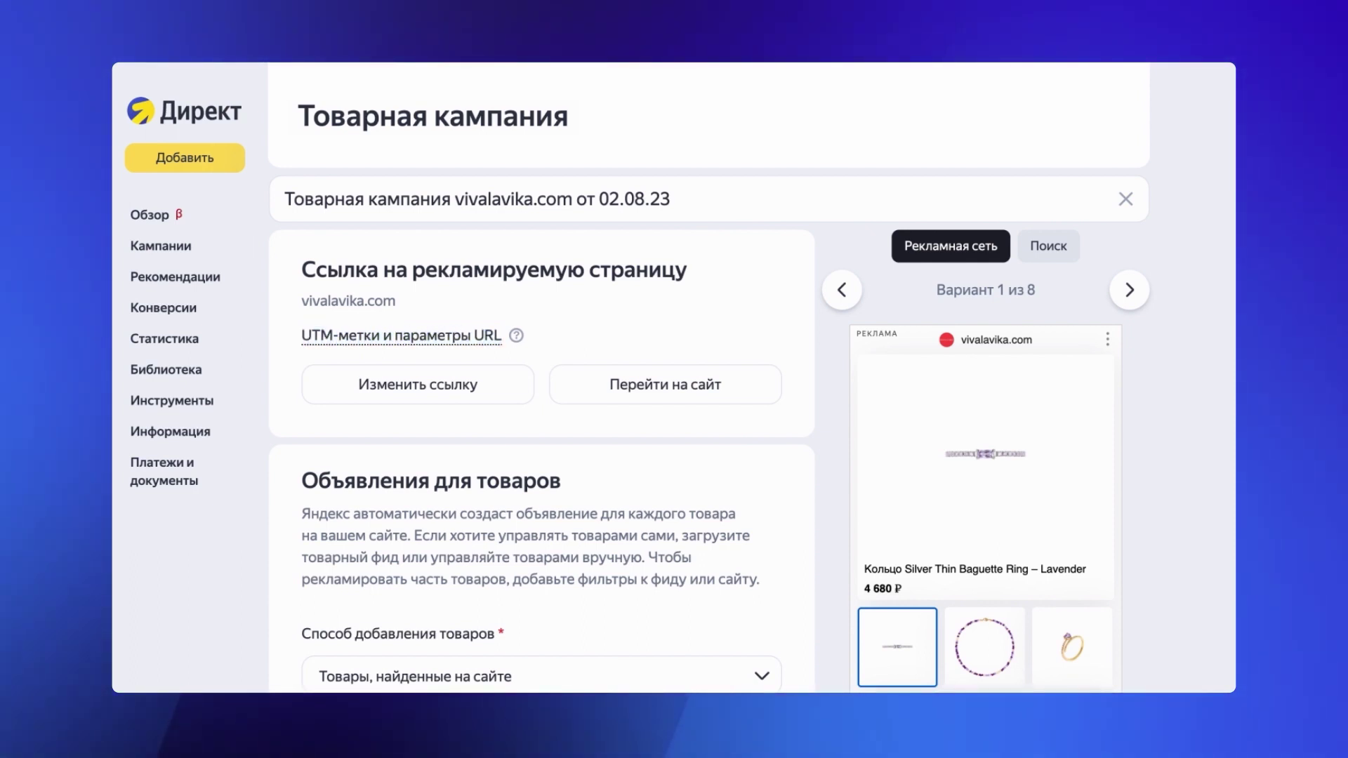
scroll(709, 379, "down", 5)
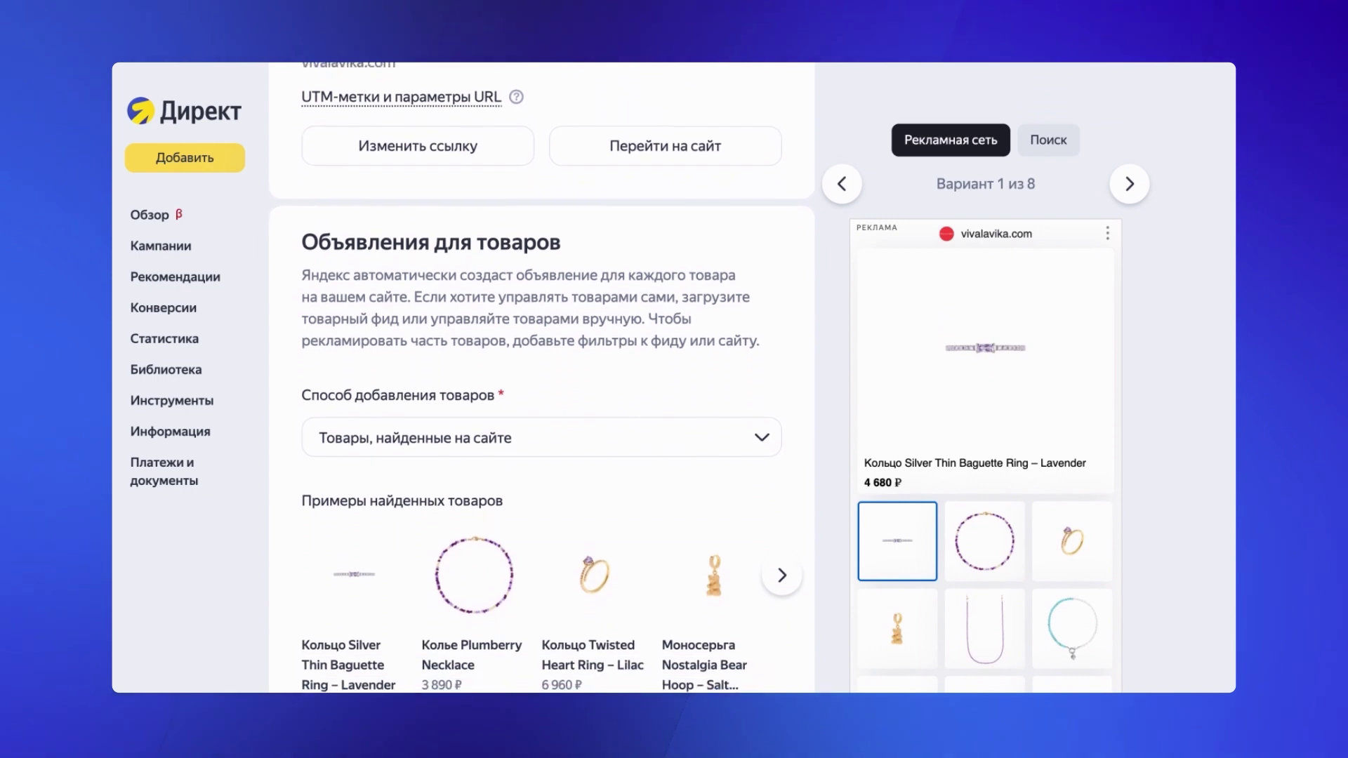
scroll(542, 409, "down", 3)
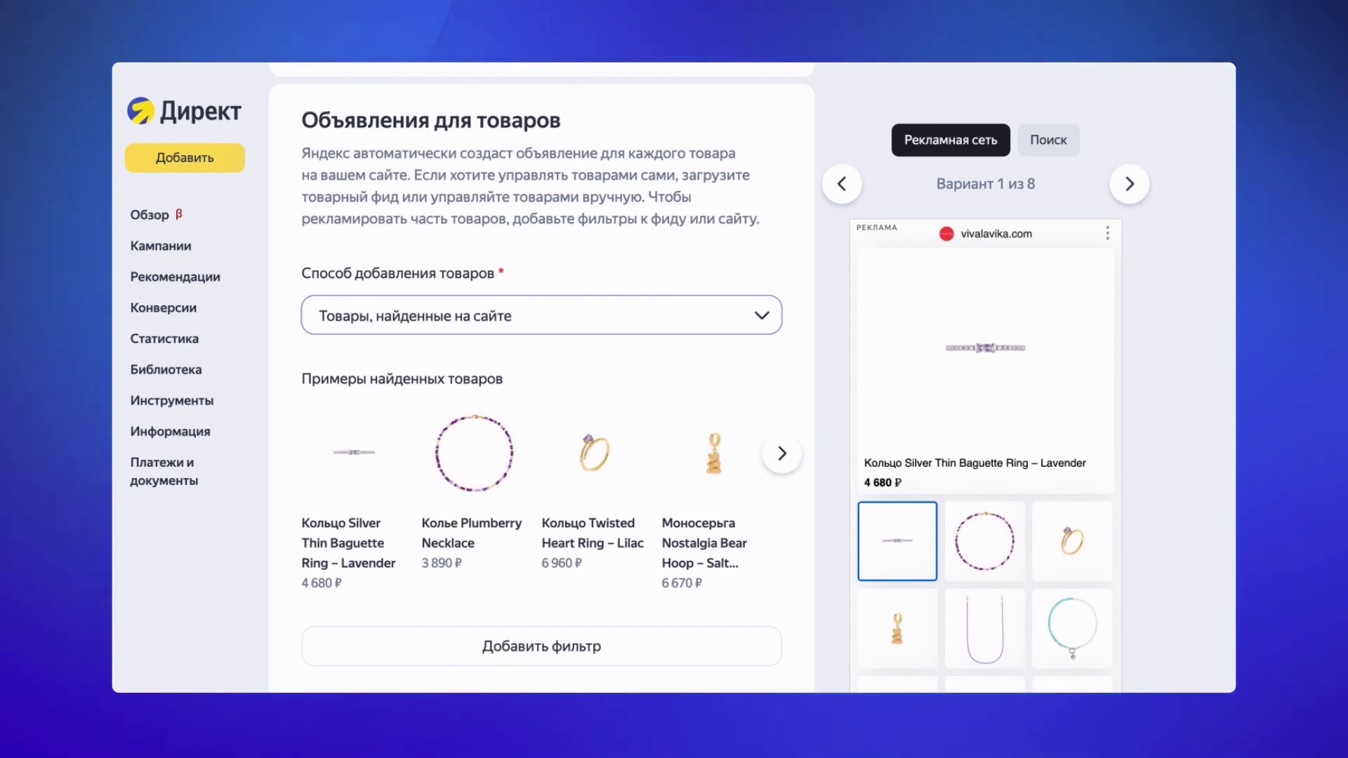
left_click(544, 311)
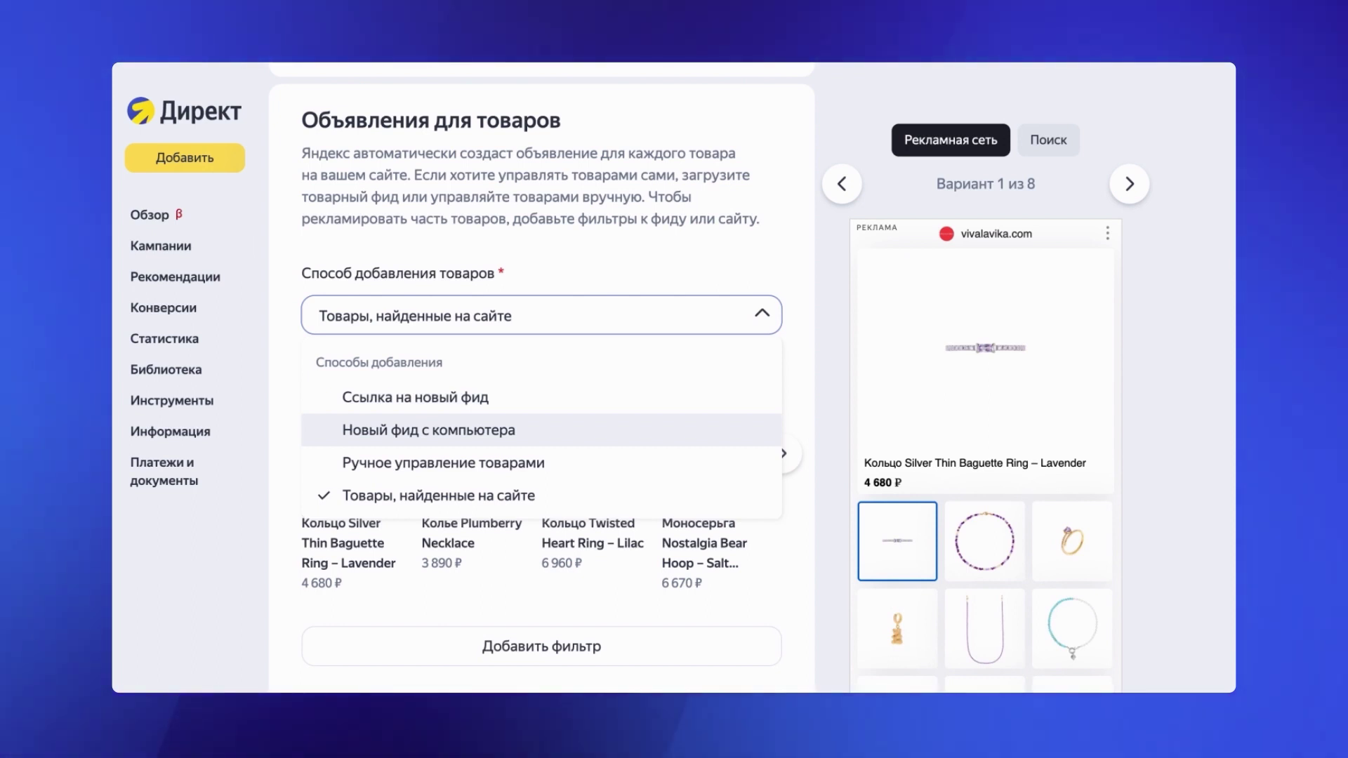
left_click(544, 465)
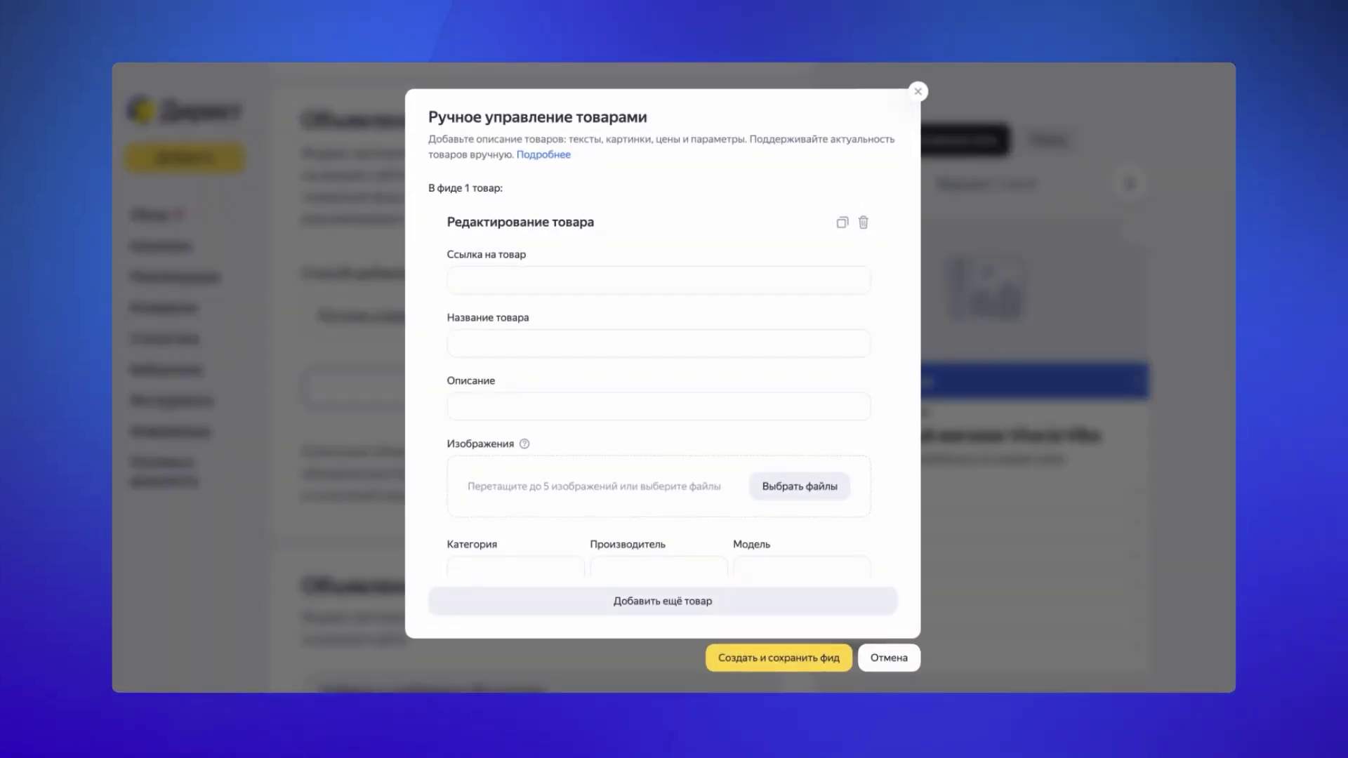
left_click(658, 280)
left_click(658, 343)
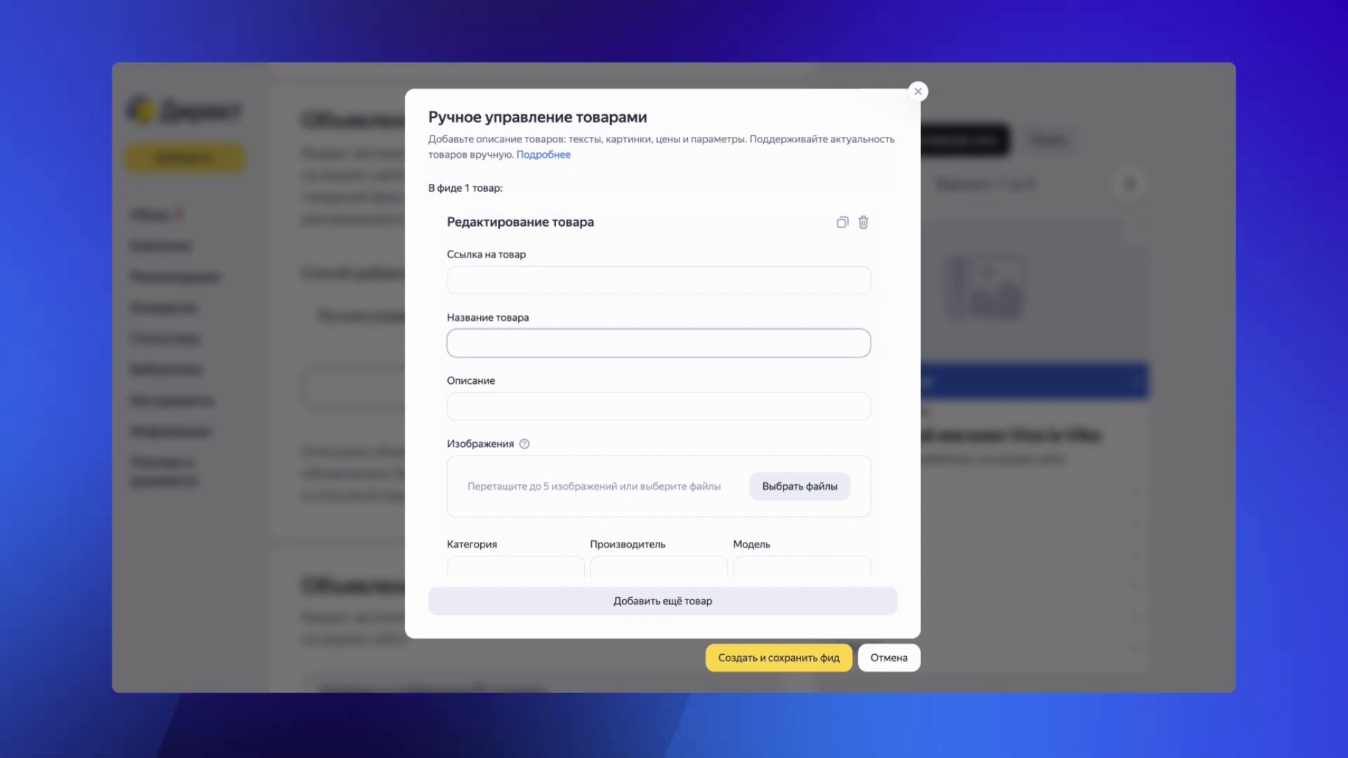
scroll(658, 393, "down", 3)
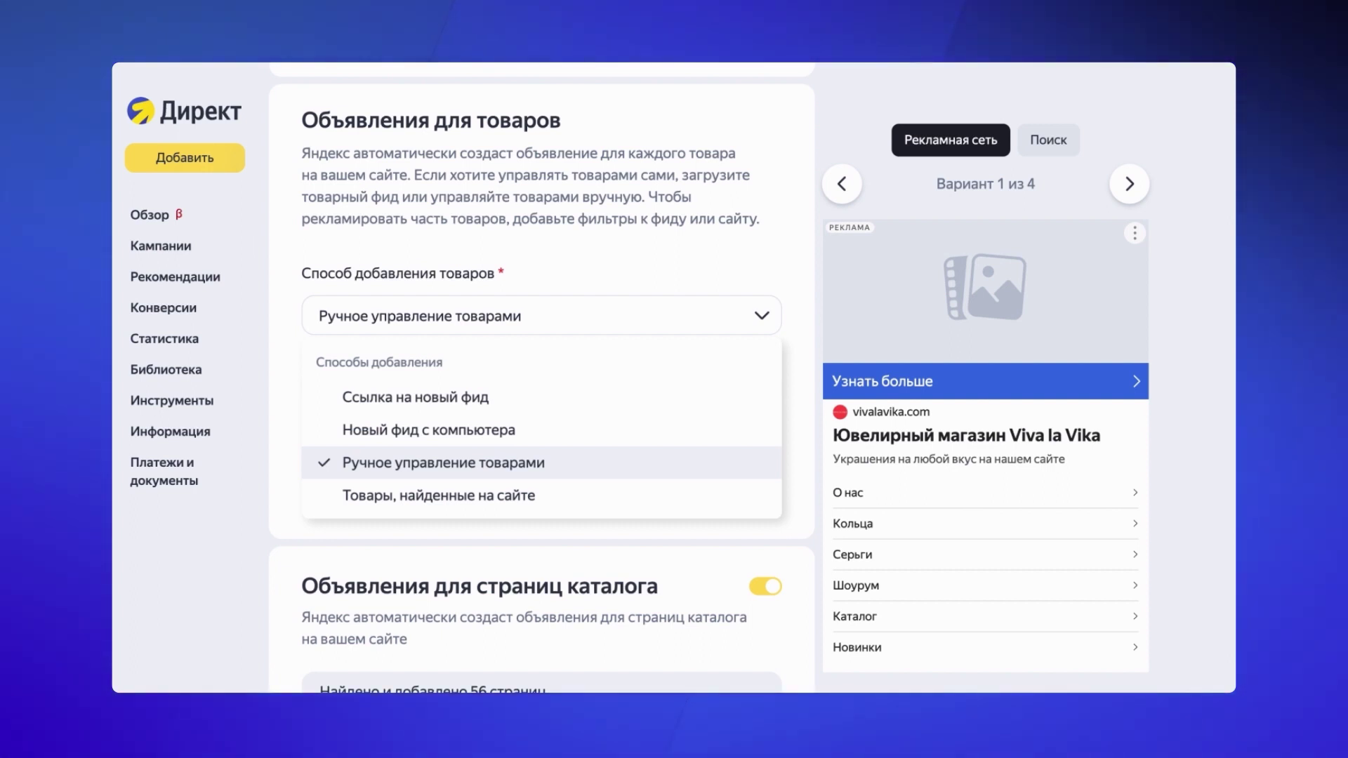
left_click(438, 496)
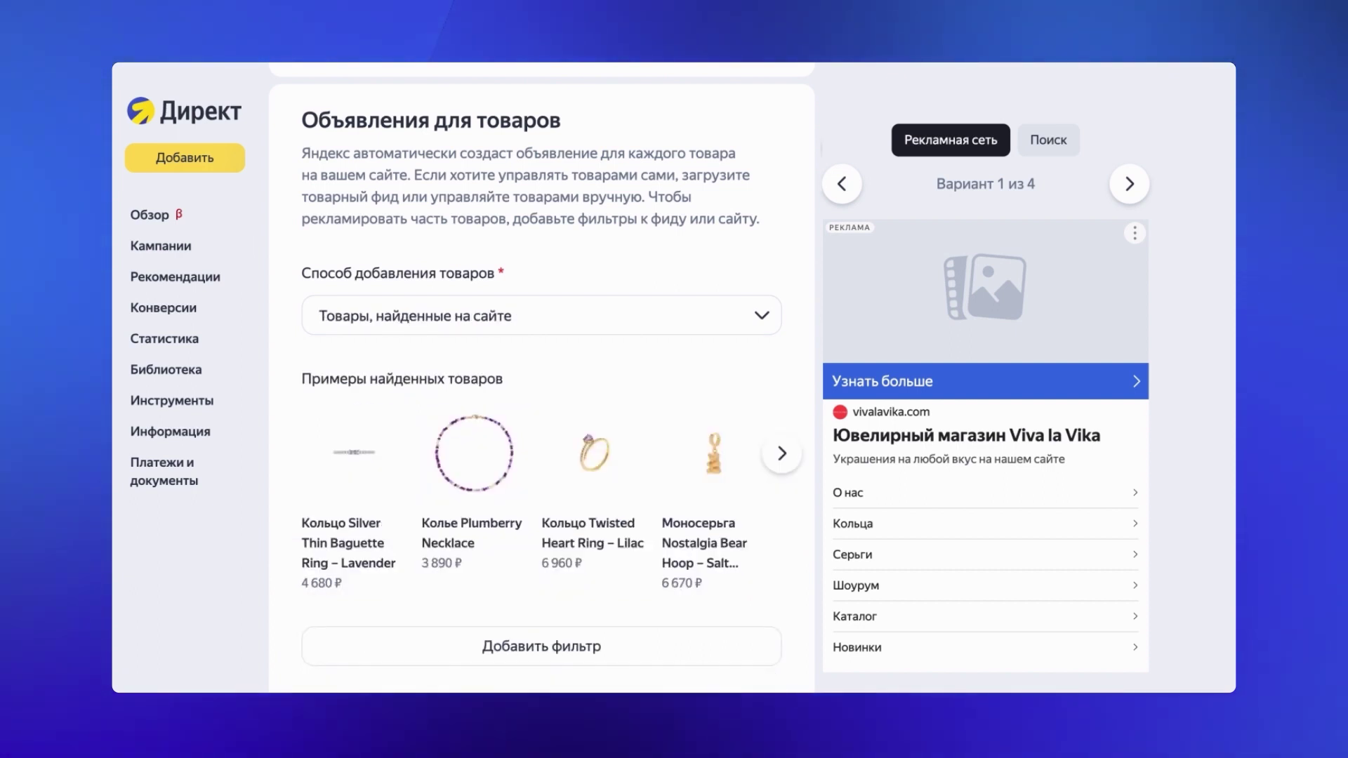
Open the filter settings for the products found on the site
scroll(542, 377, "down", 1)
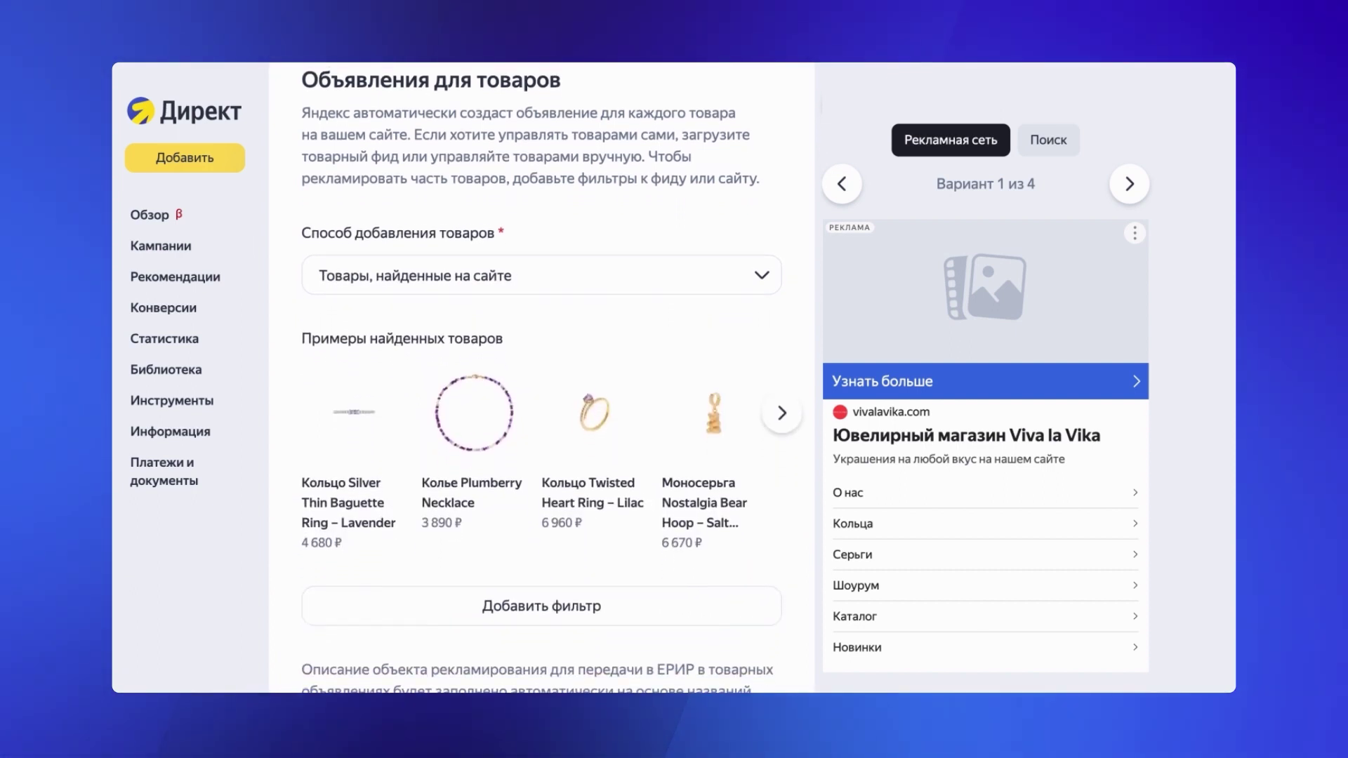
left_click(544, 593)
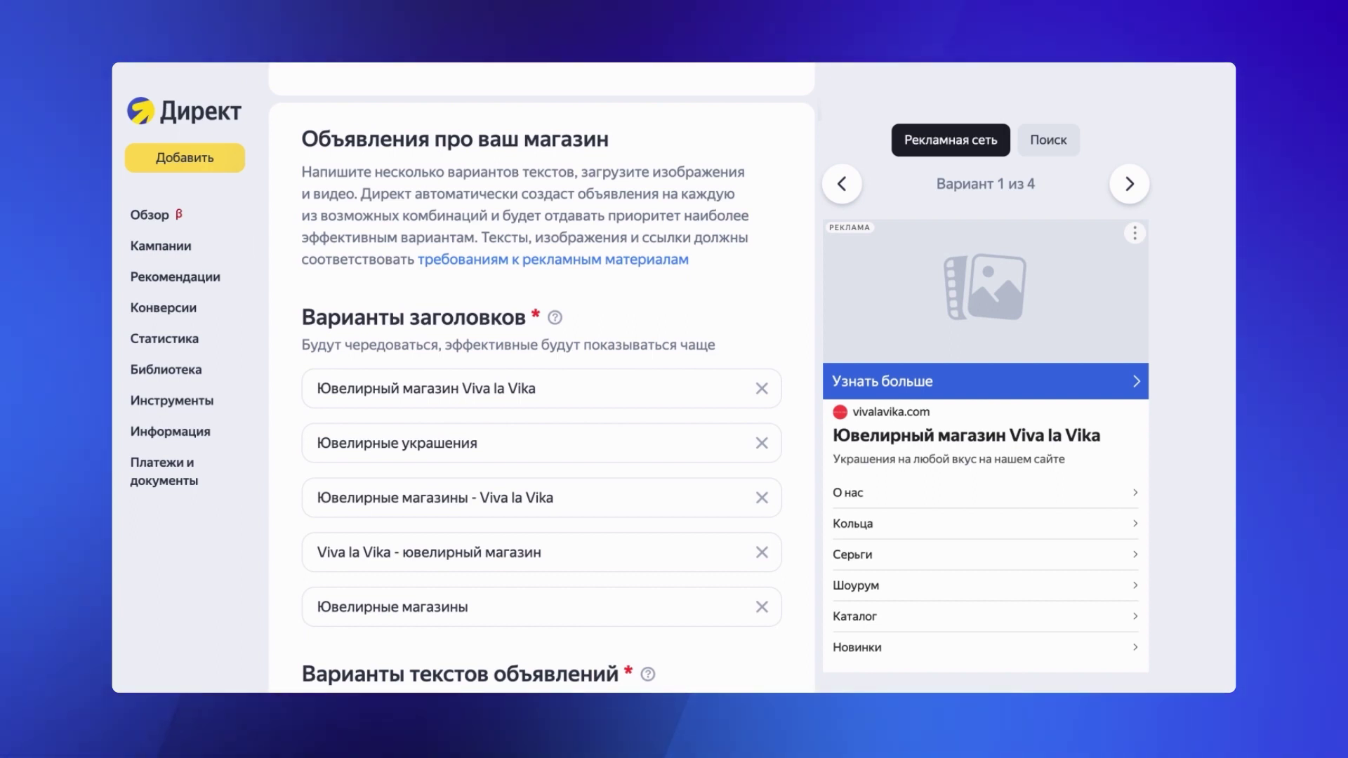
Remove the headline variant "Ювелирные магазины" and the ad text variant "Широкий ассортимент трендовых украшений"
left_click(762, 606)
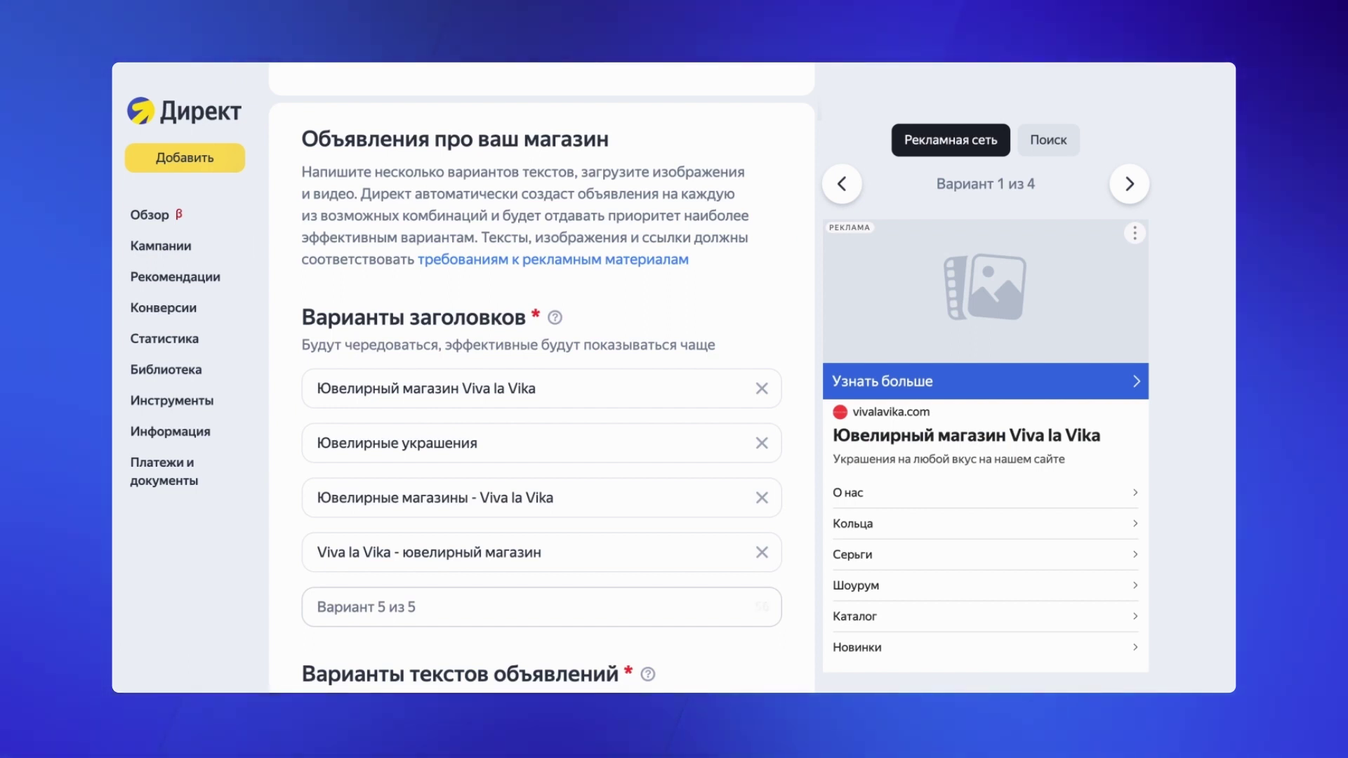
left_click(540, 607)
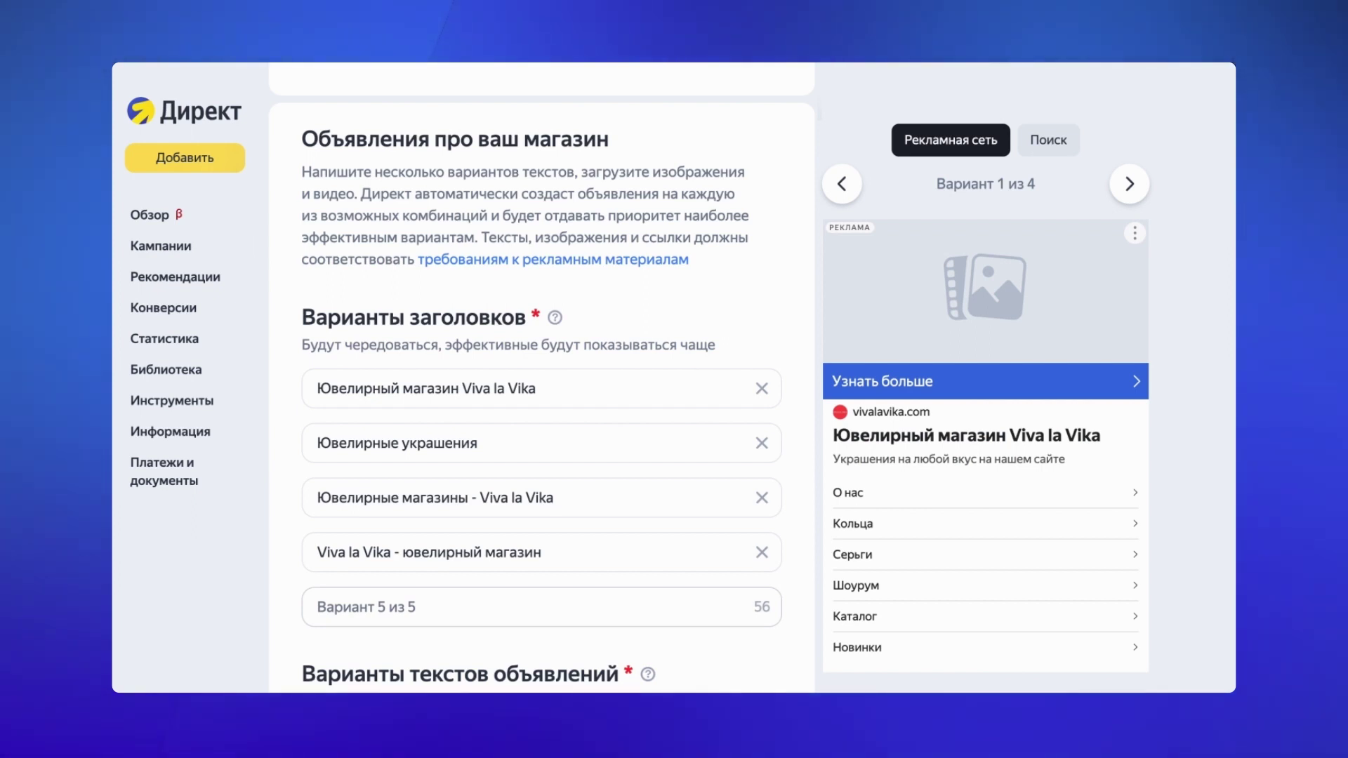
scroll(540, 379, "down", 4)
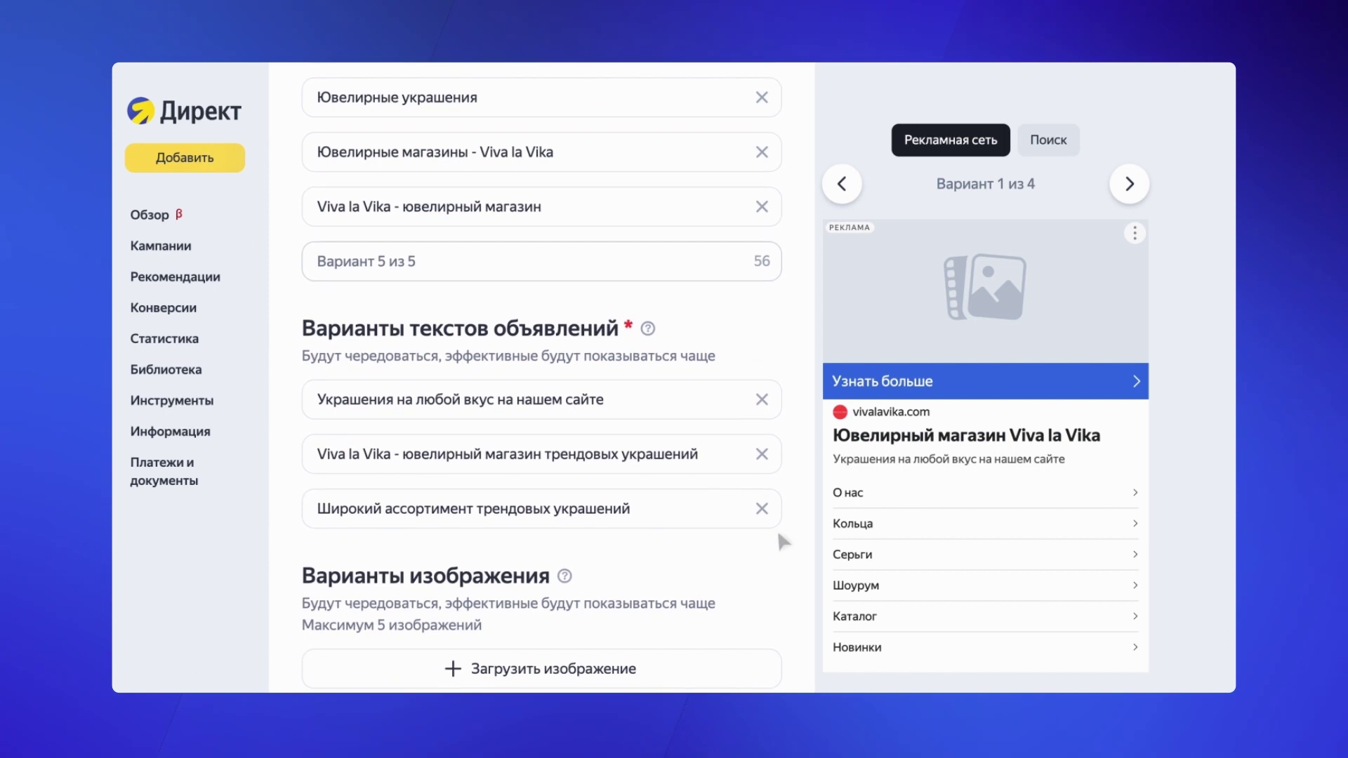
left_click(762, 508)
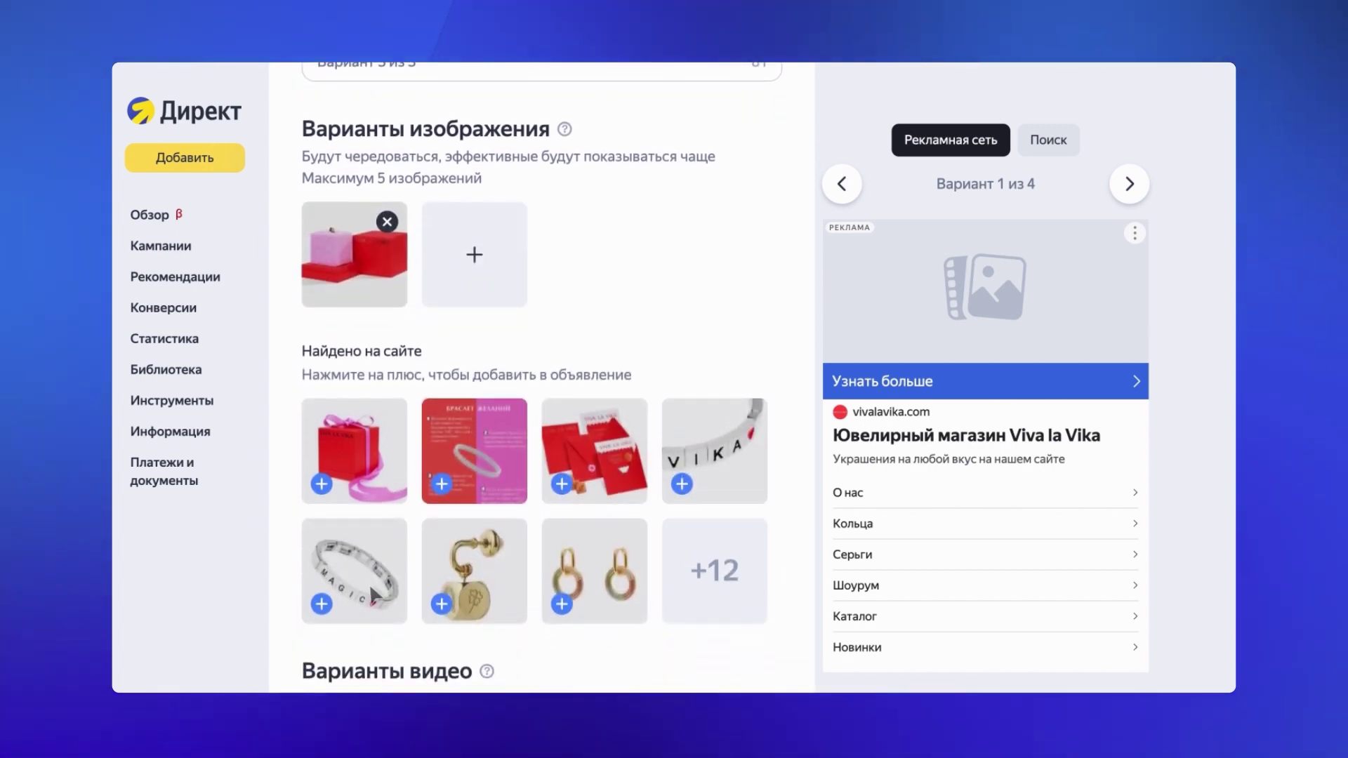
Add the MAGIC bracelet picture found on the site to the ad's image variants
left_click(372, 595)
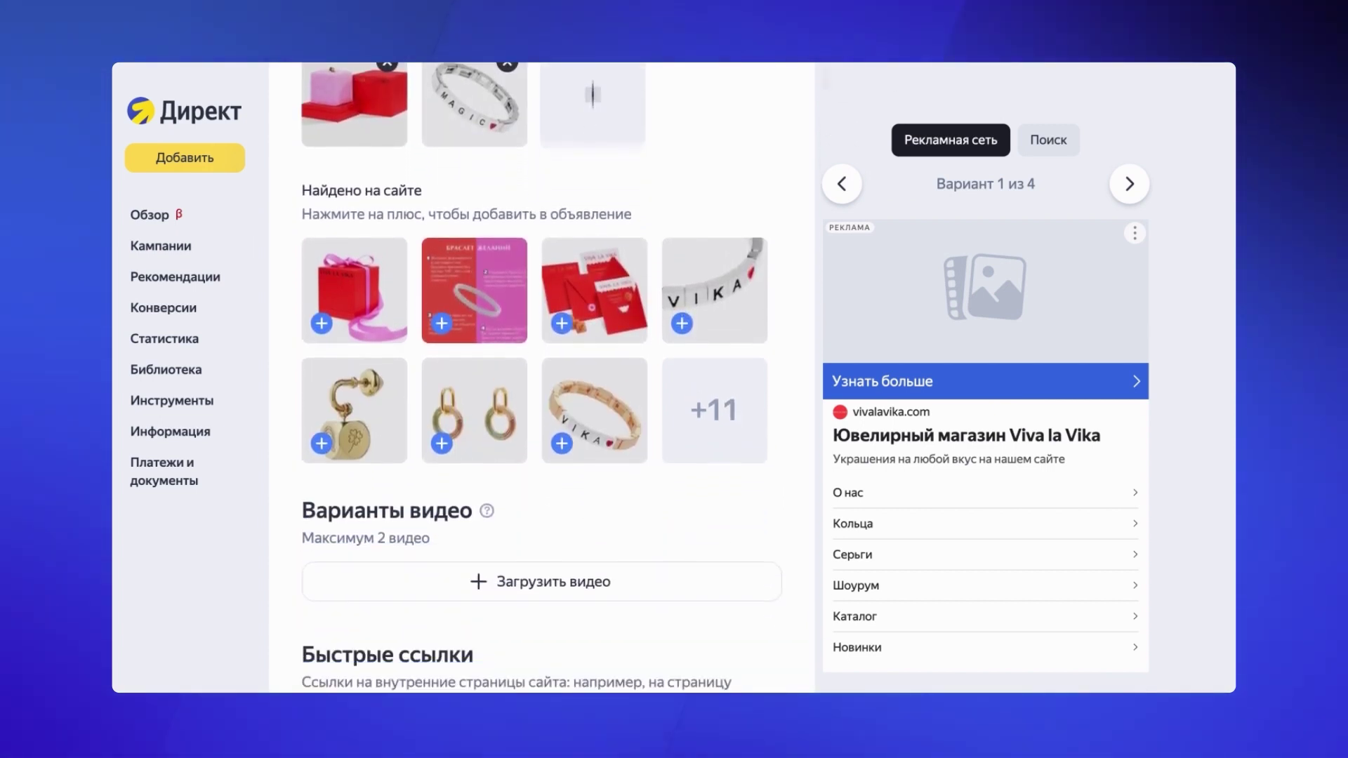
Move the "Браслеты" quick link to second place, directly between "О нас" and "Кольца"
scroll(541, 379, "down", 3)
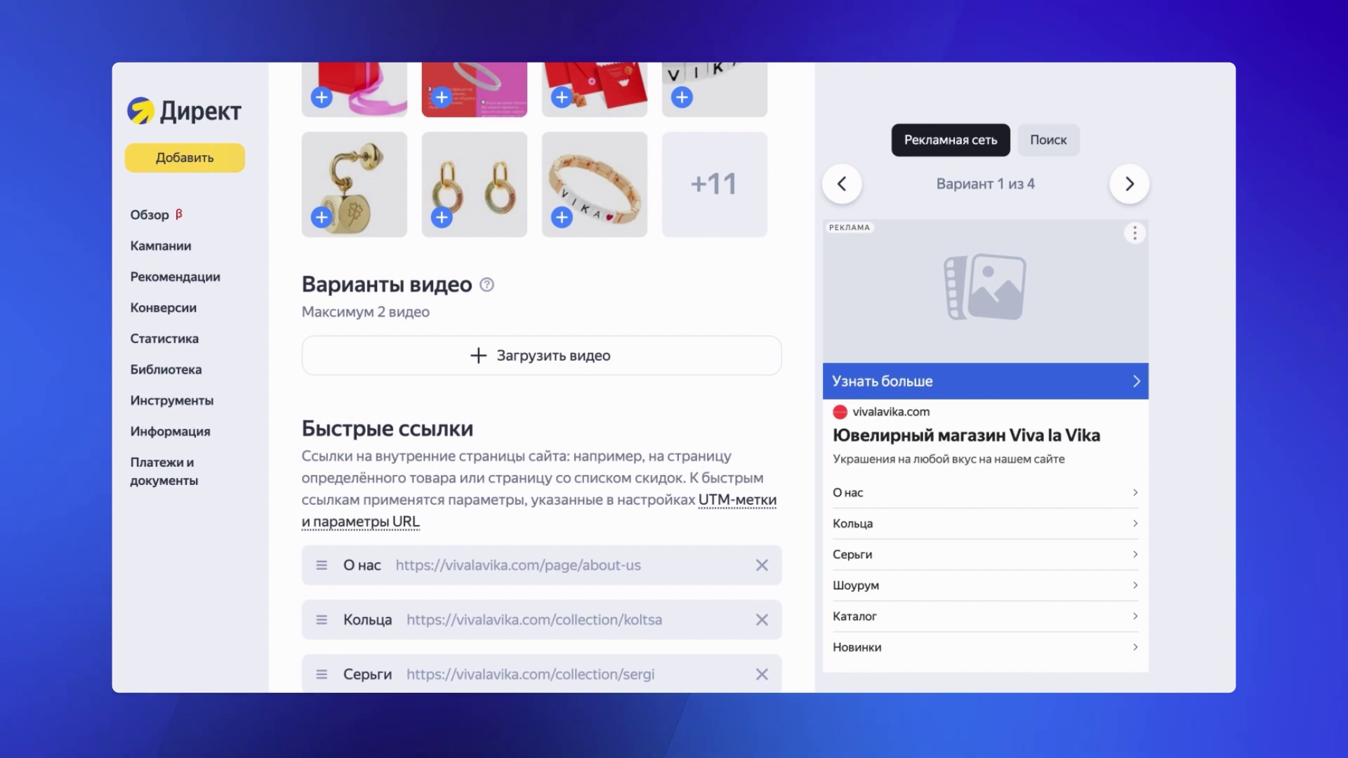
scroll(542, 379, "down", 3)
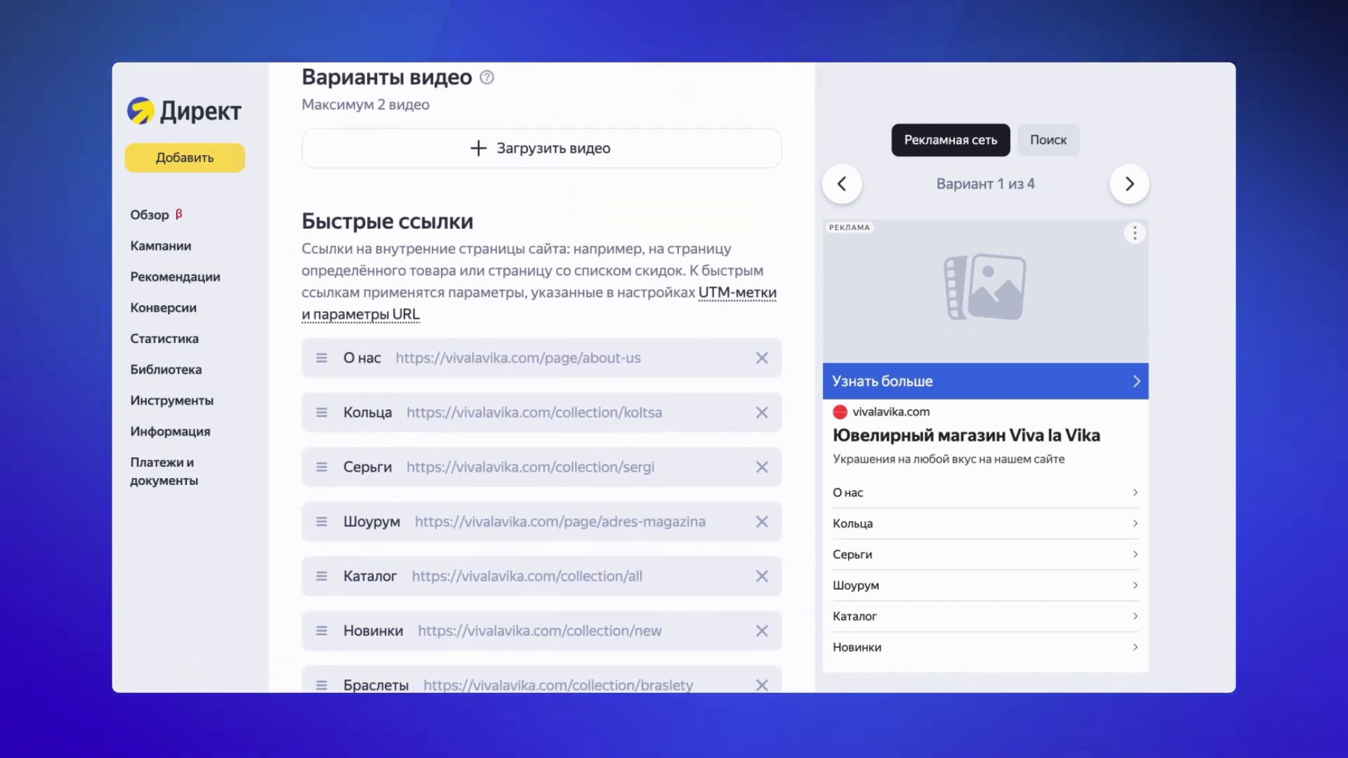
scroll(541, 379, "down", 2)
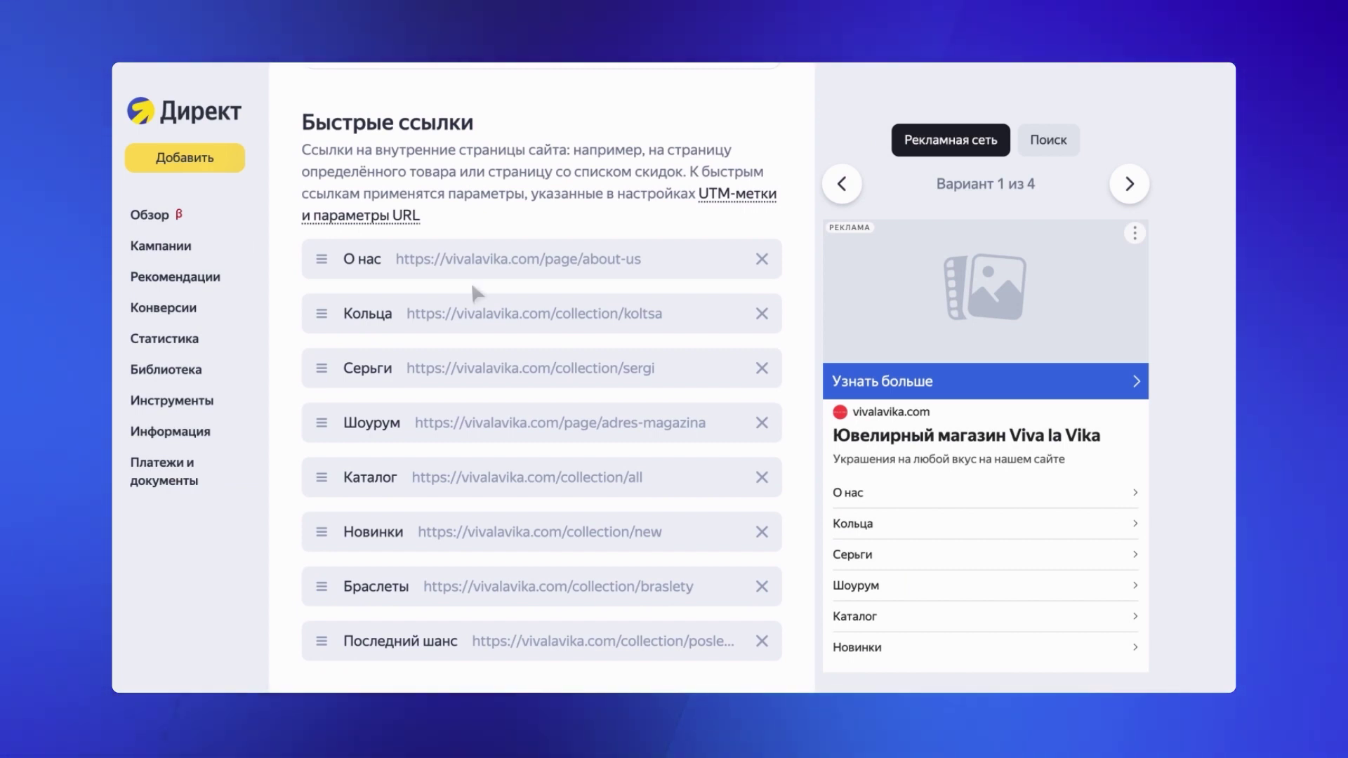
left_click(535, 263)
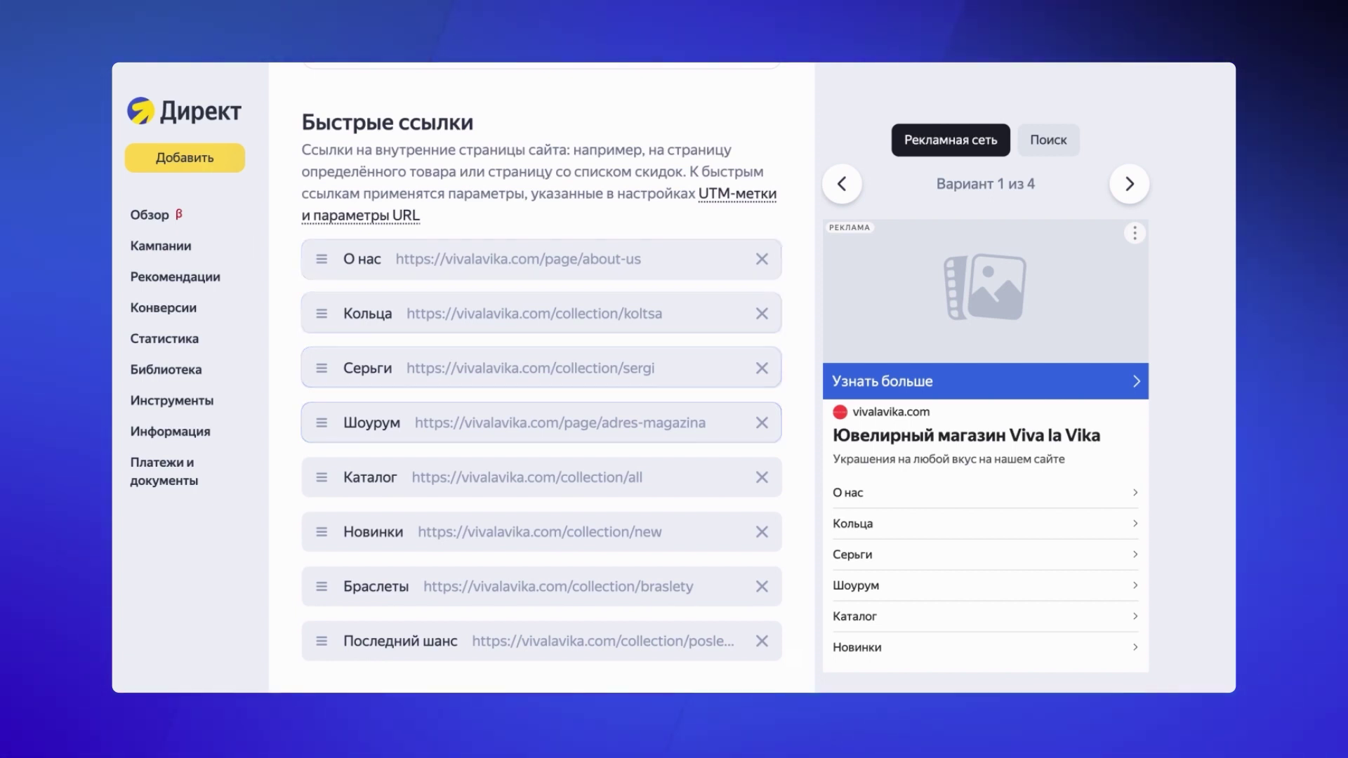
left_click_drag(513, 591, 491, 322)
Examine the ad preview variants for the advertising network (Рекламная сеть) and for search (Поиск)
scroll(541, 379, "down", 5)
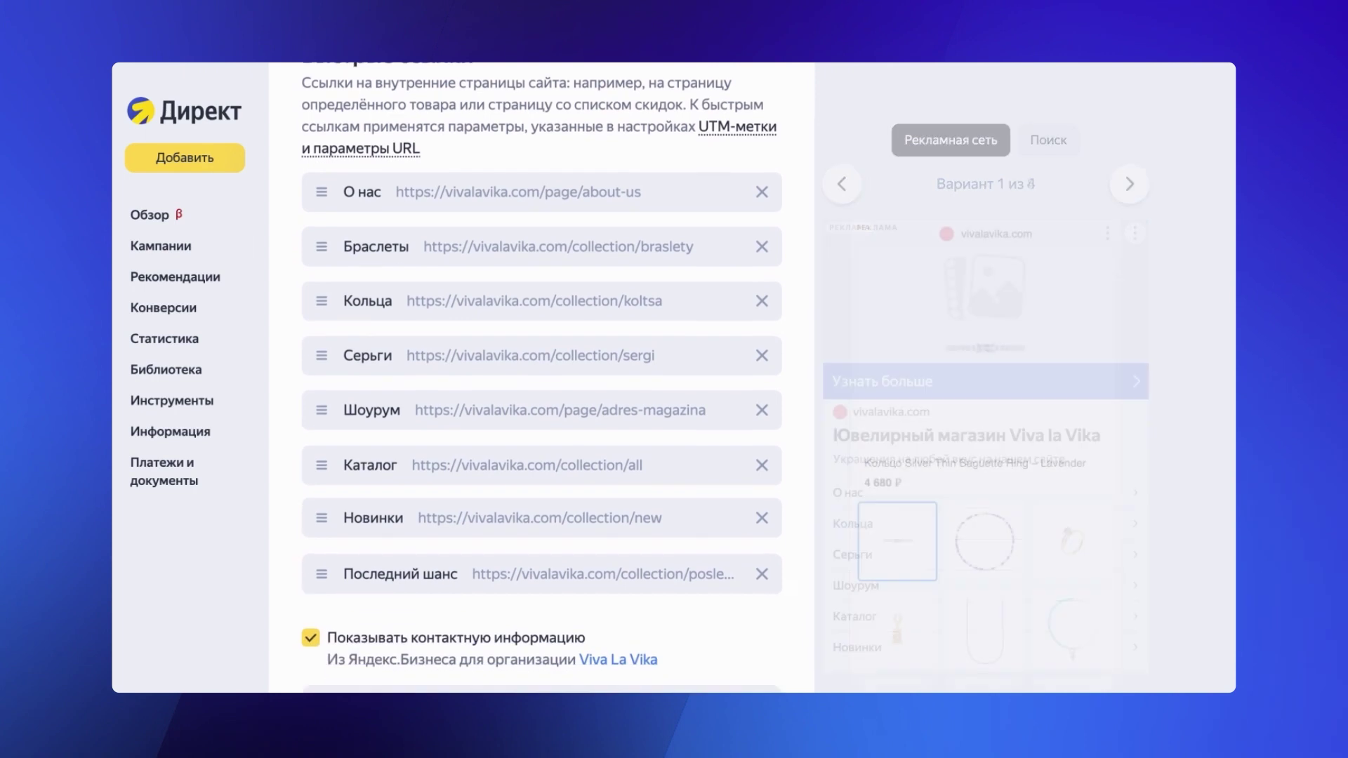
scroll(541, 379, "down", 1)
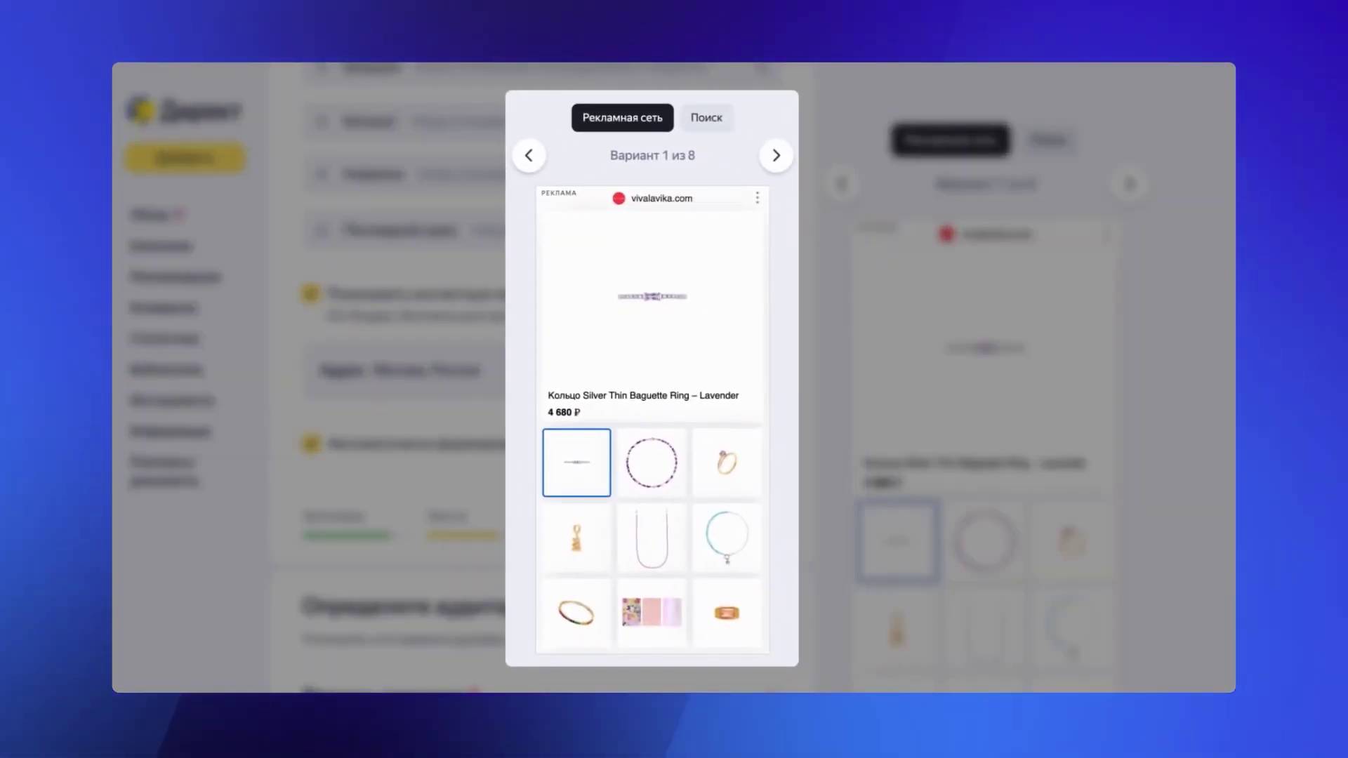
left_click(776, 155)
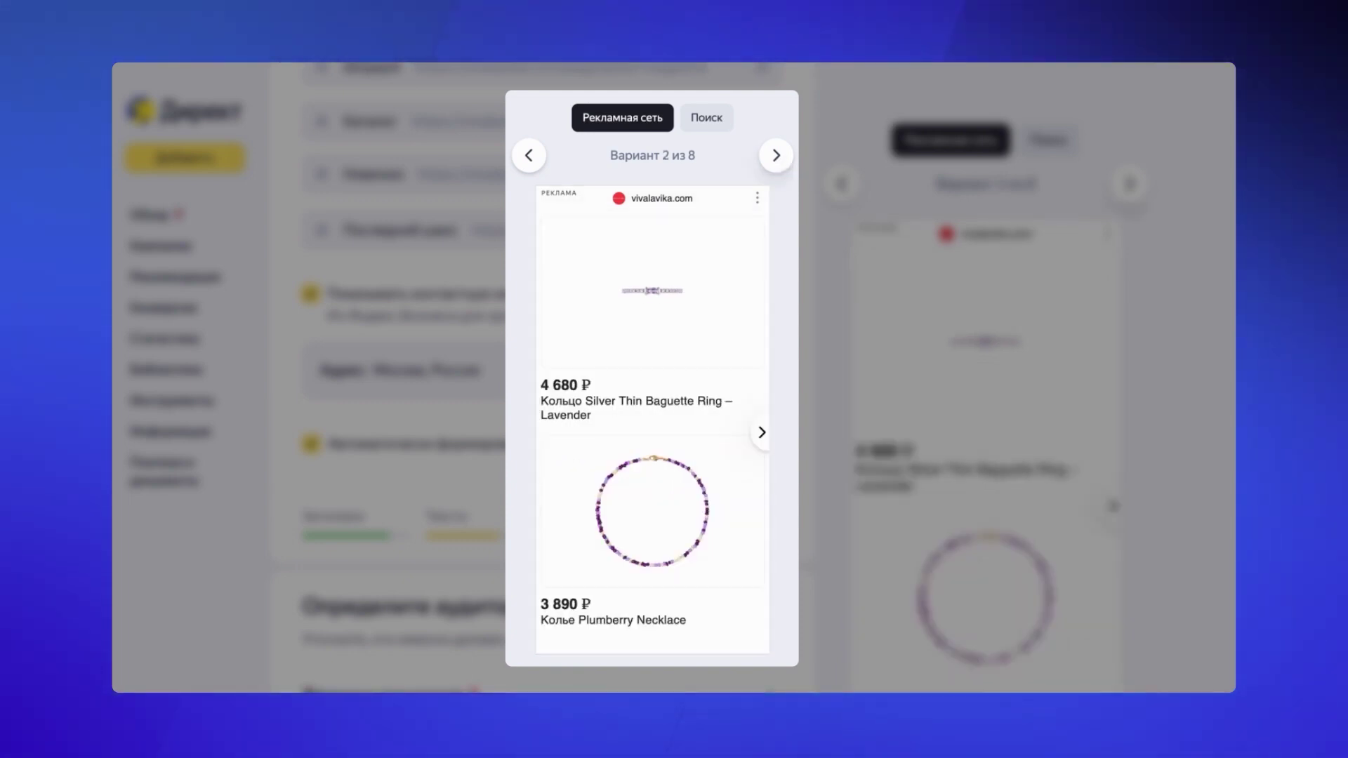
left_click(777, 155)
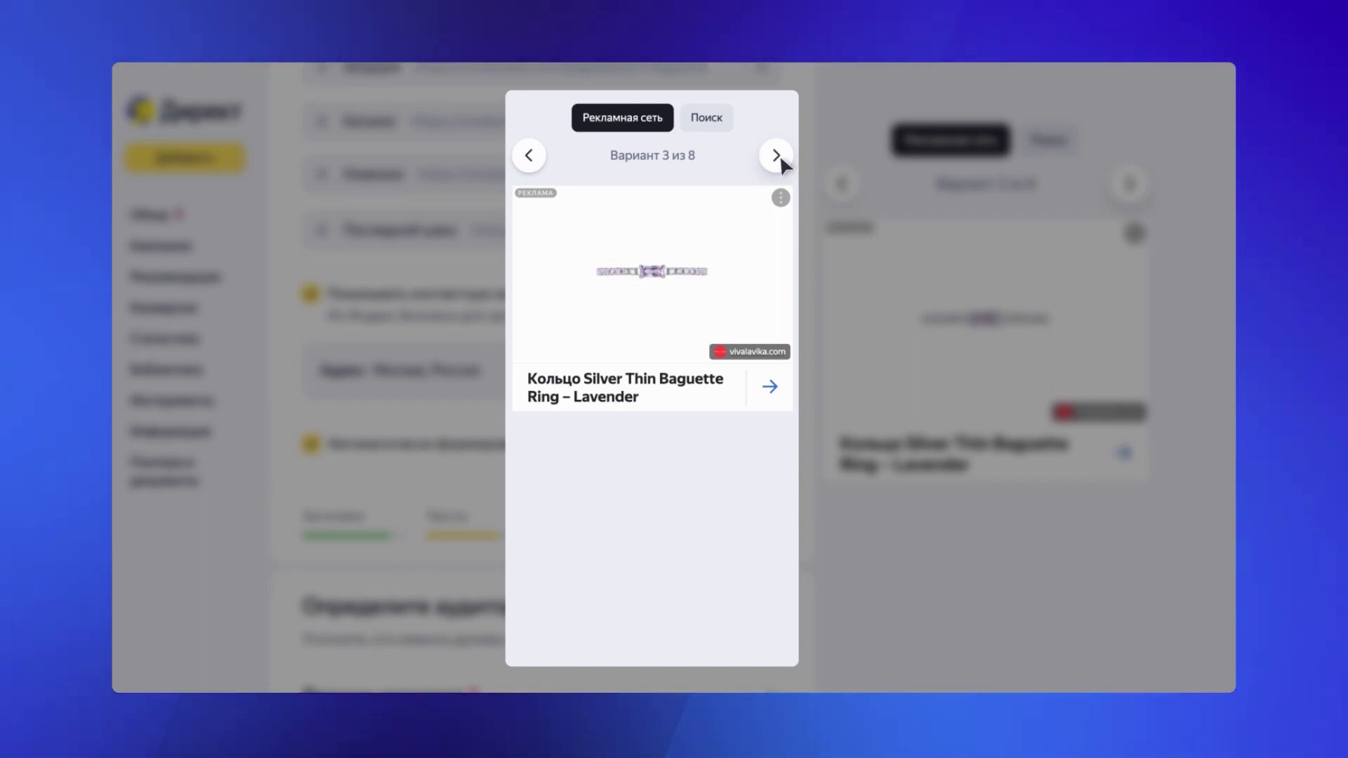
left_click(776, 155)
left_click(707, 118)
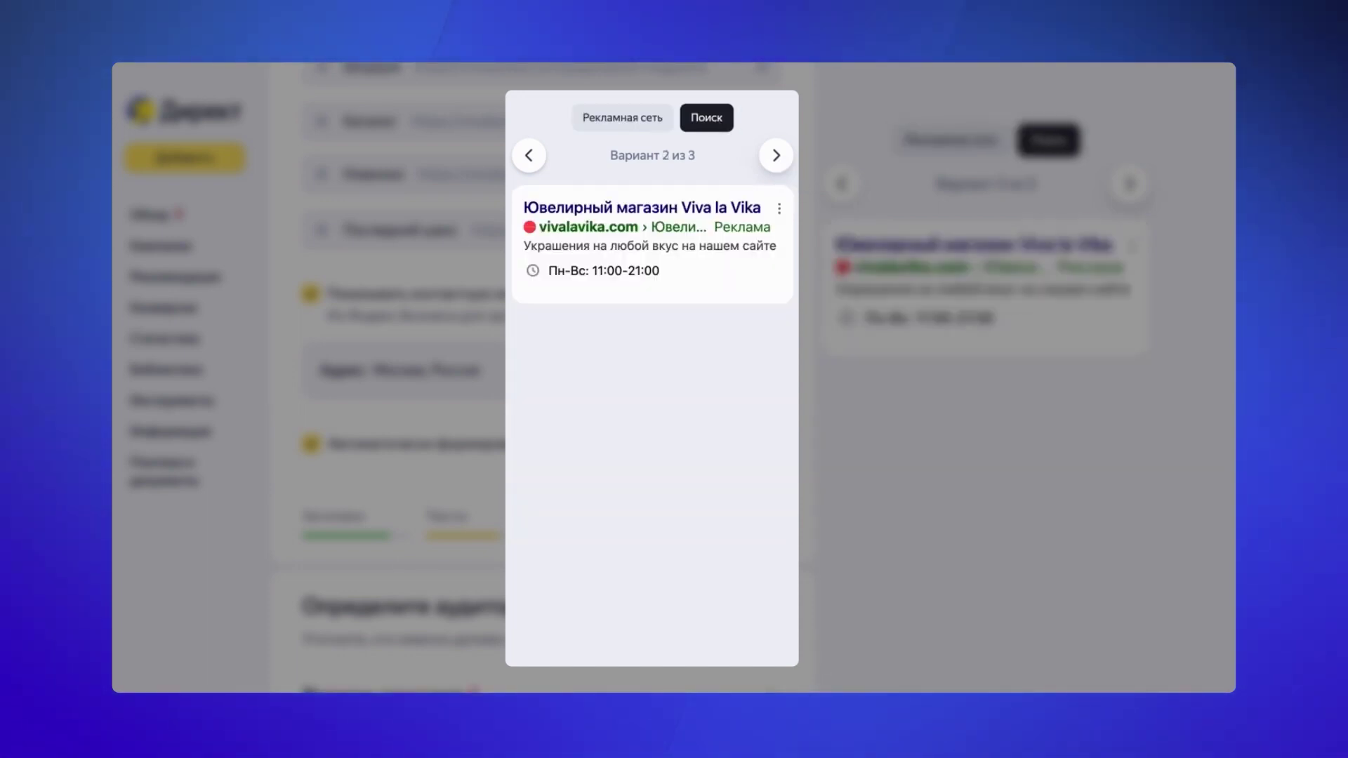
left_click(776, 155)
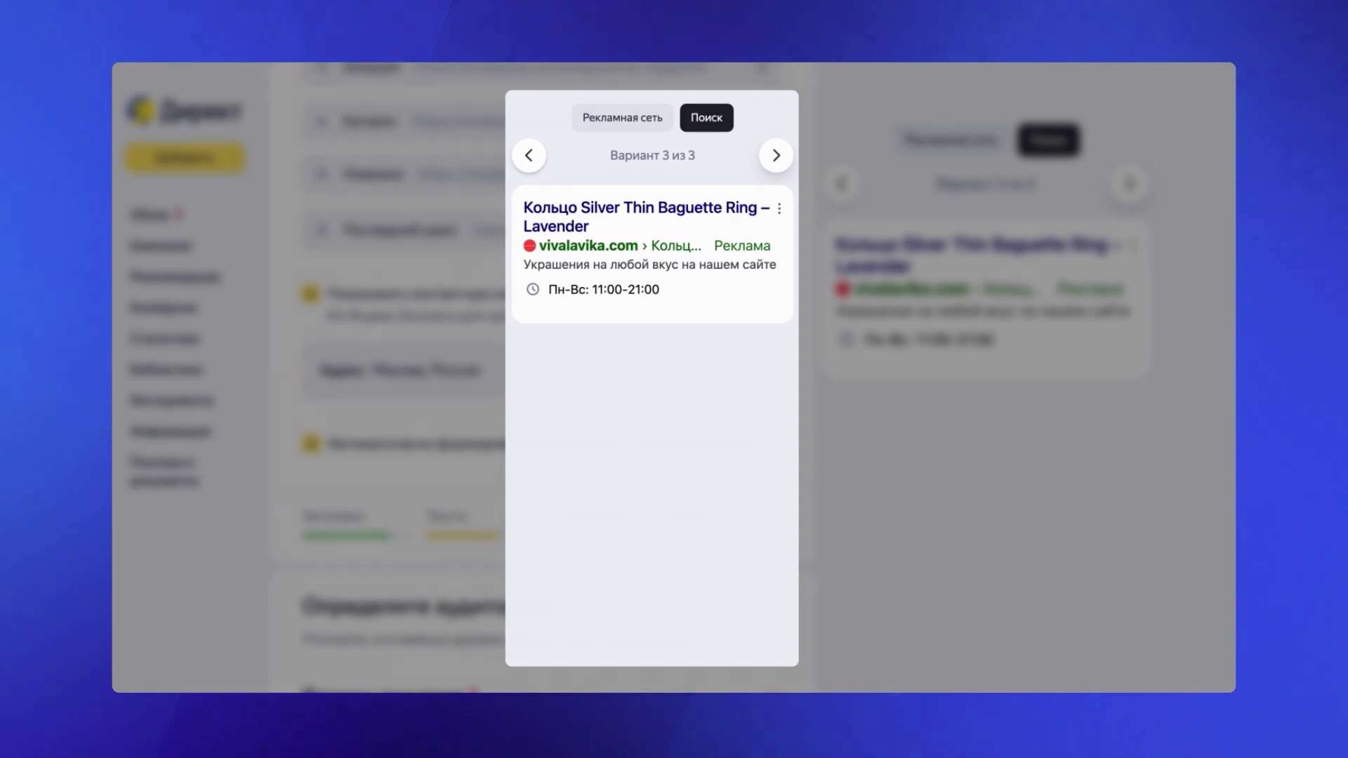
Set a manual ad display interval for Monday to Thursday from 10:00 to 18:00, excluding Friday, Saturday and Sunday
scroll(541, 378, "down", 5)
scroll(541, 378, "down", 1)
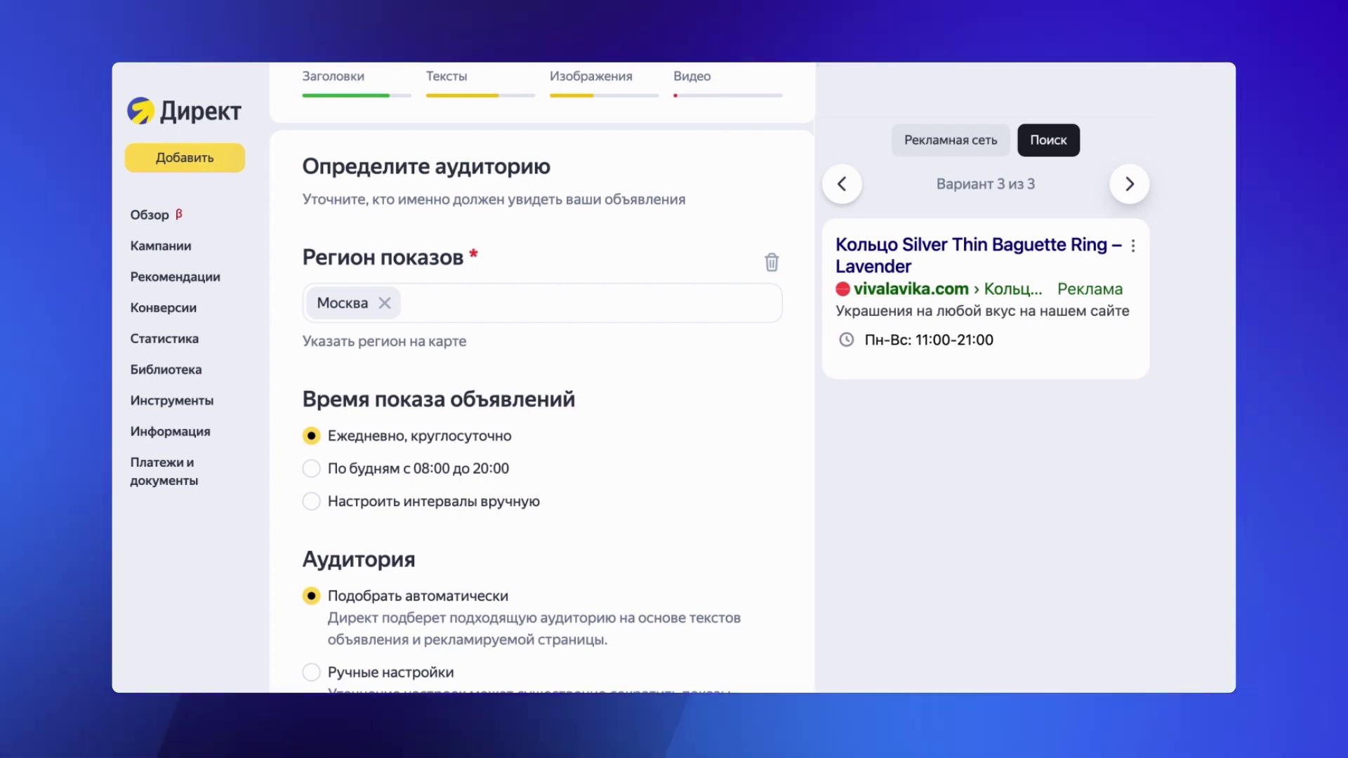
left_click(312, 501)
left_click(510, 608)
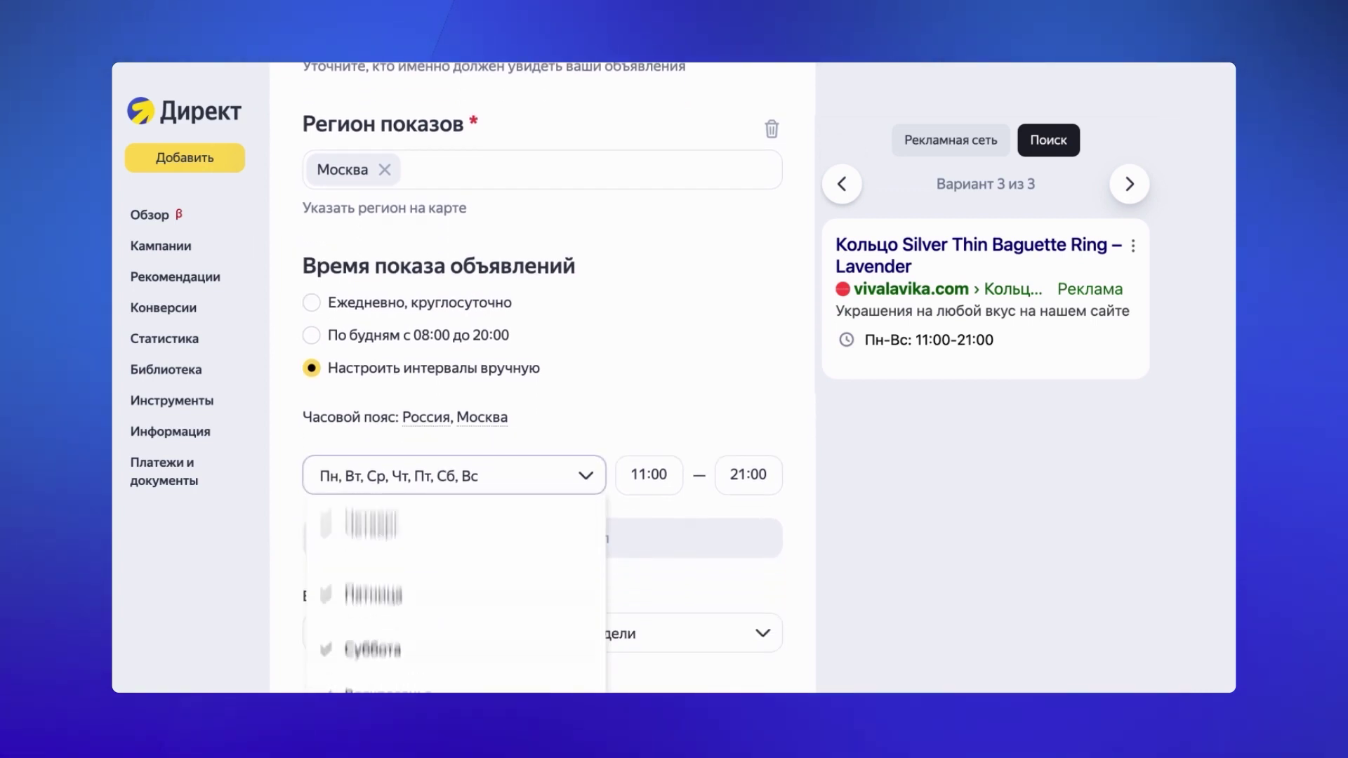
left_click(328, 561)
left_click(326, 593)
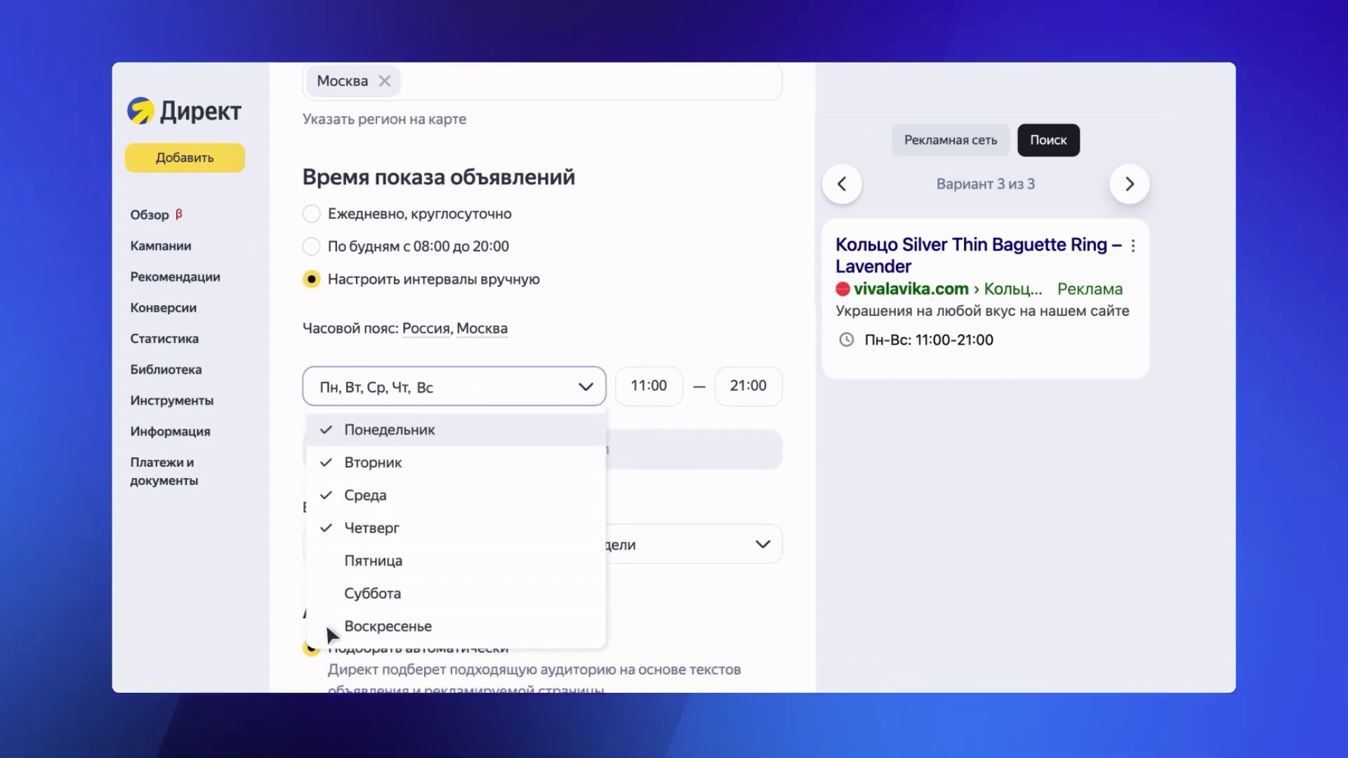
left_click(326, 623)
left_click(648, 385)
type("10:00")
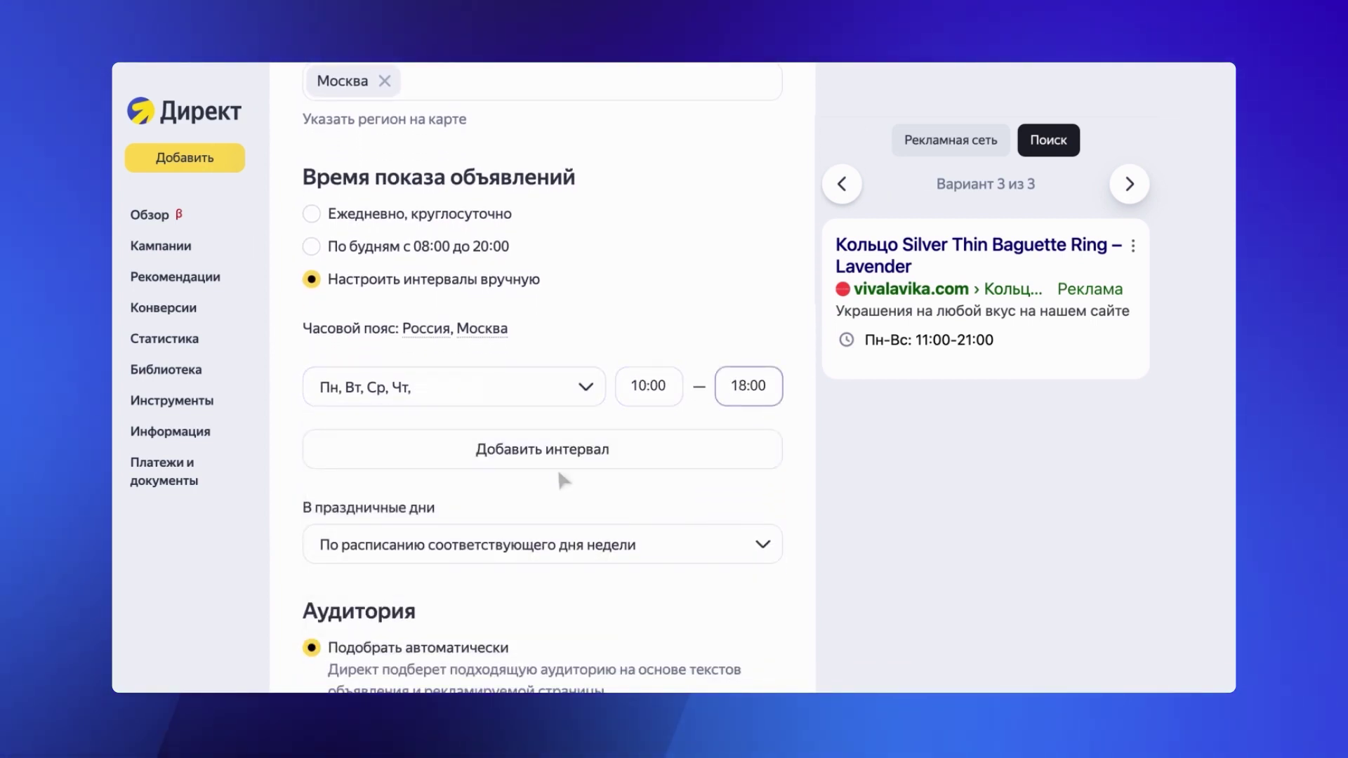
Add a second display interval for Friday (Пятница) from 11:00 to 16:00
left_click(545, 453)
left_click(618, 448)
type("11:00")
left_click(718, 448)
type("16:00")
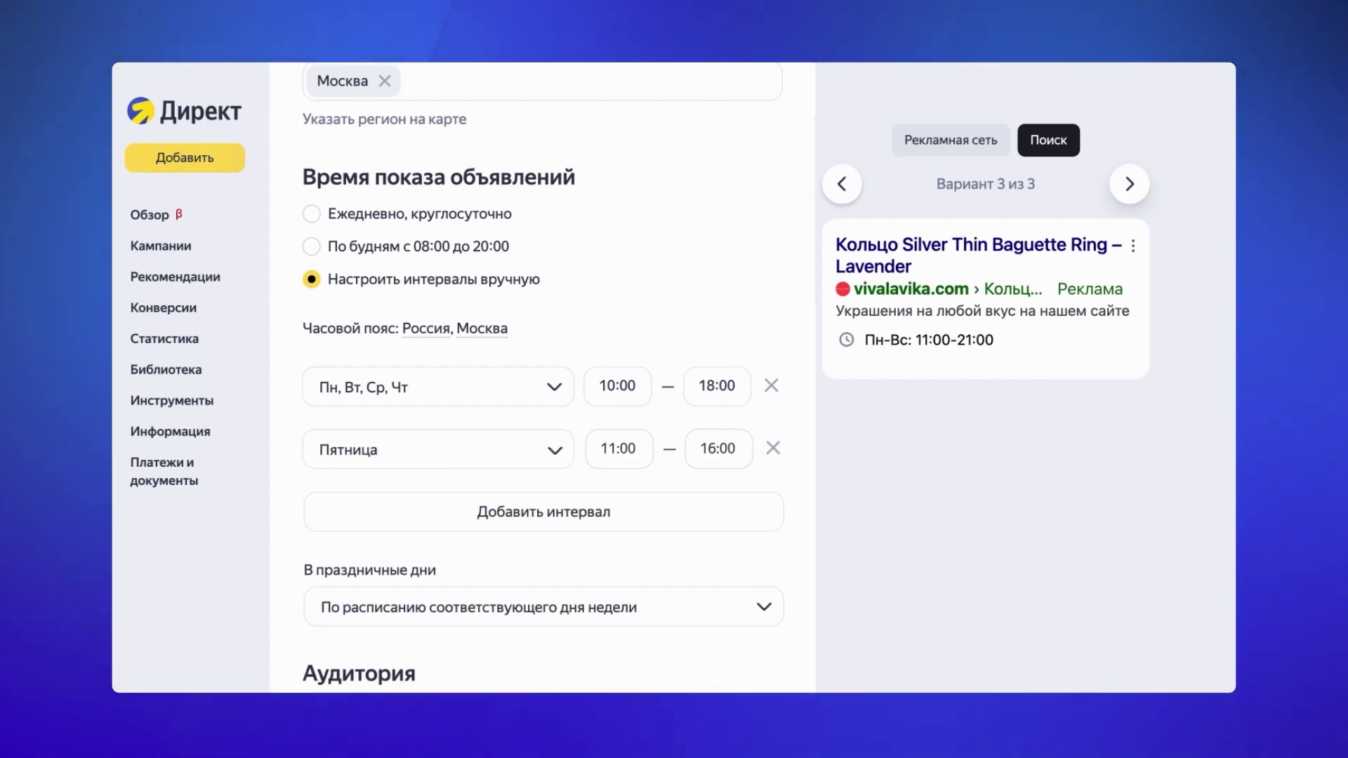
scroll(541, 377, "down", 3)
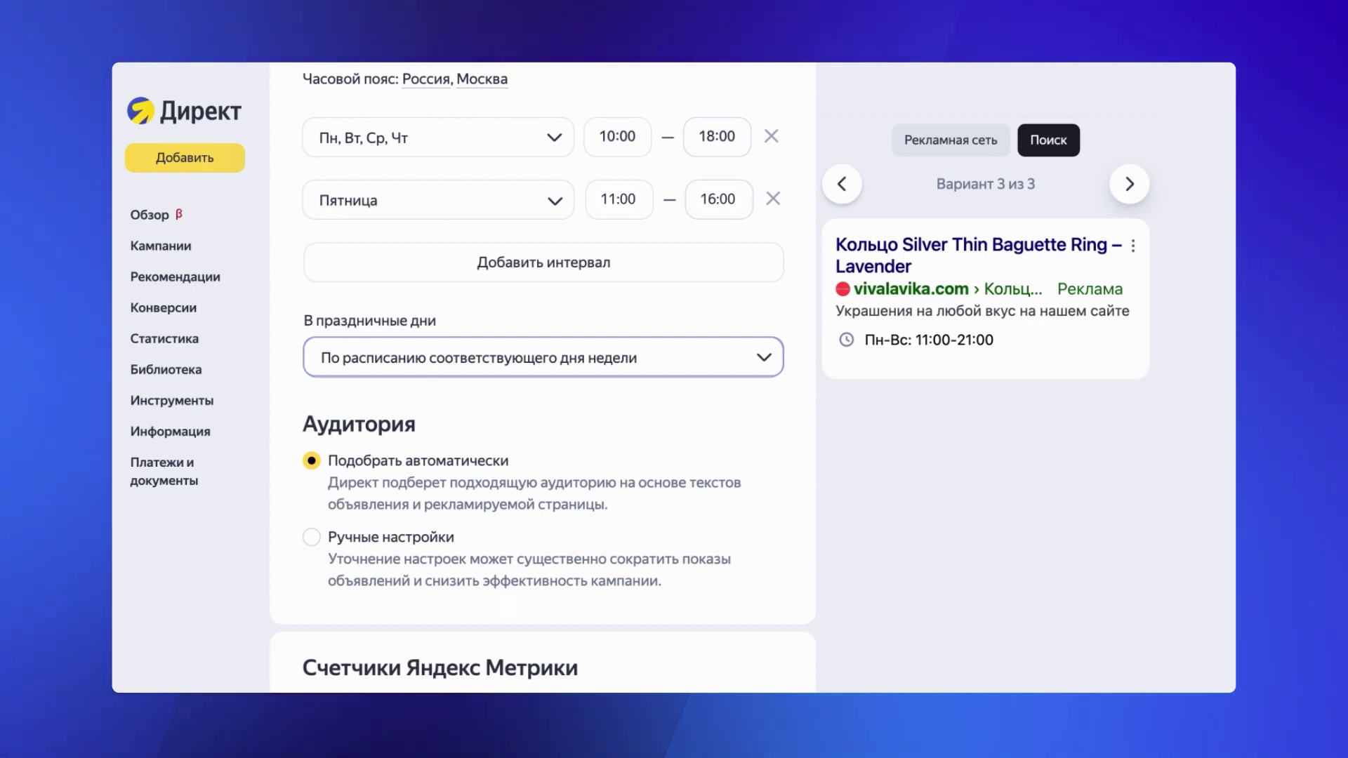
Try custom holiday display hours from 12:00 to 15:00, and set the holiday option (В праздничные дни) to "Не показывать"
left_click(529, 361)
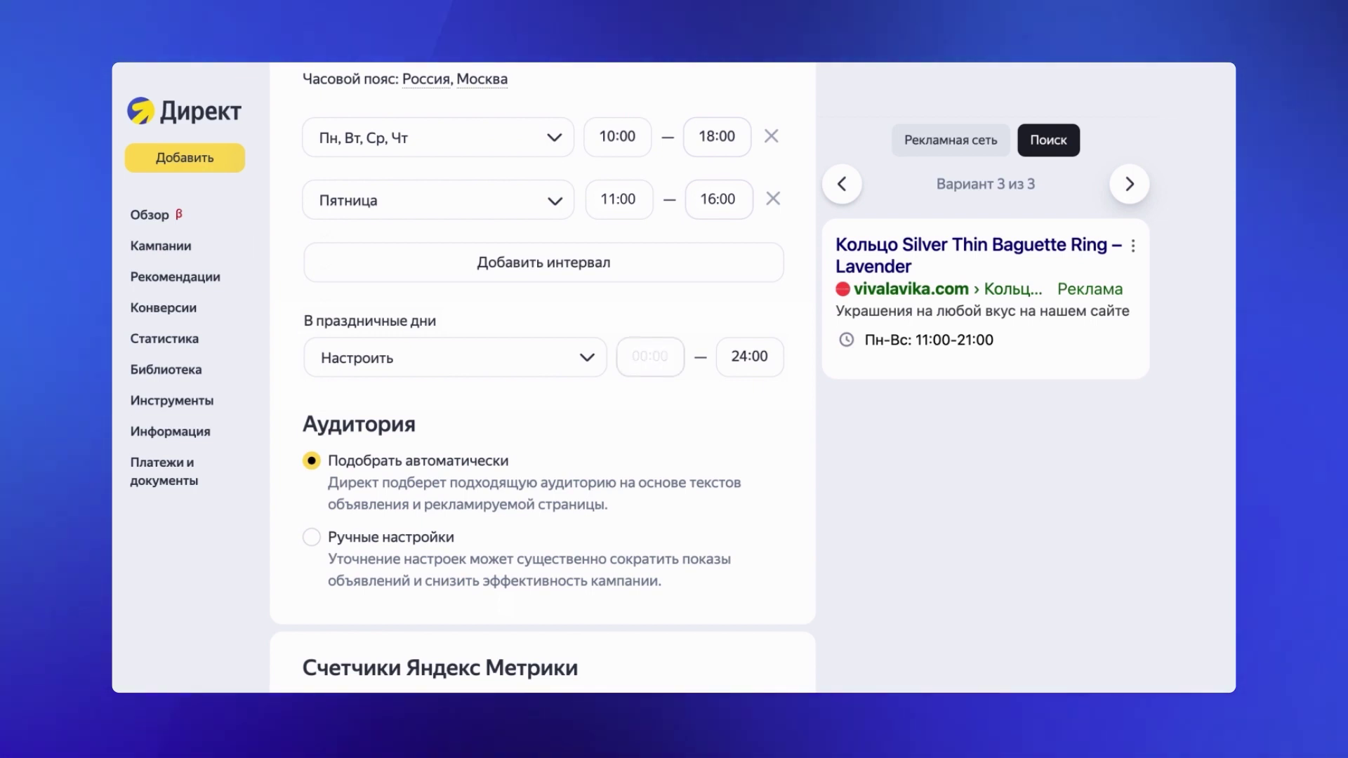
type("12:00")
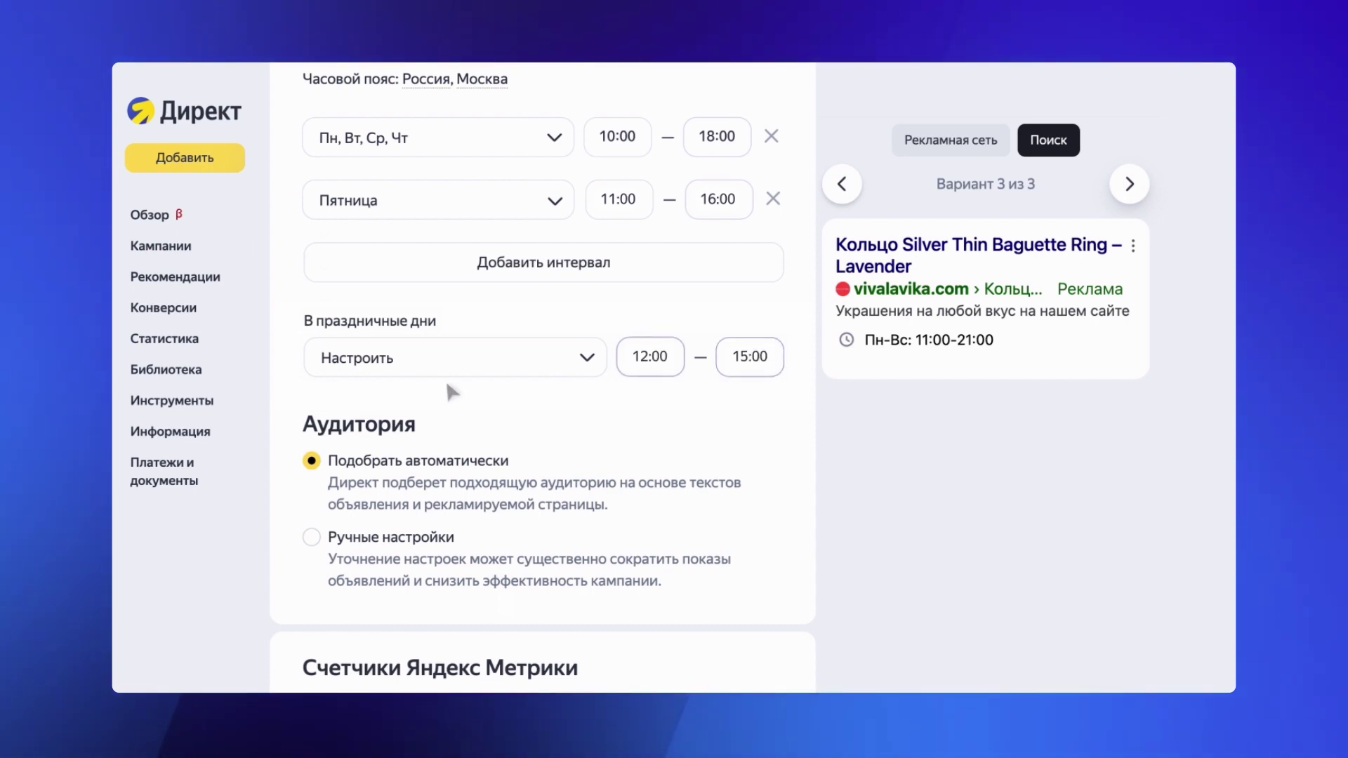
left_click(435, 364)
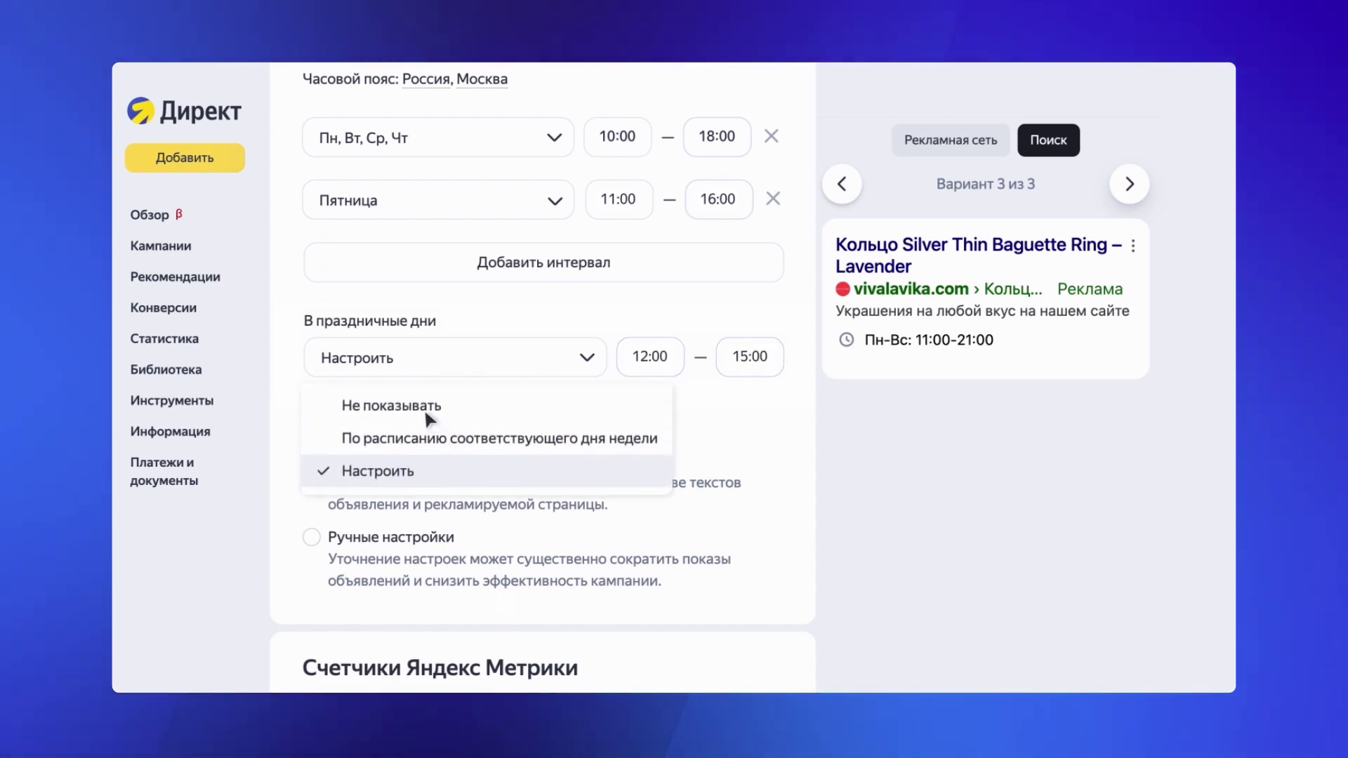
left_click(426, 413)
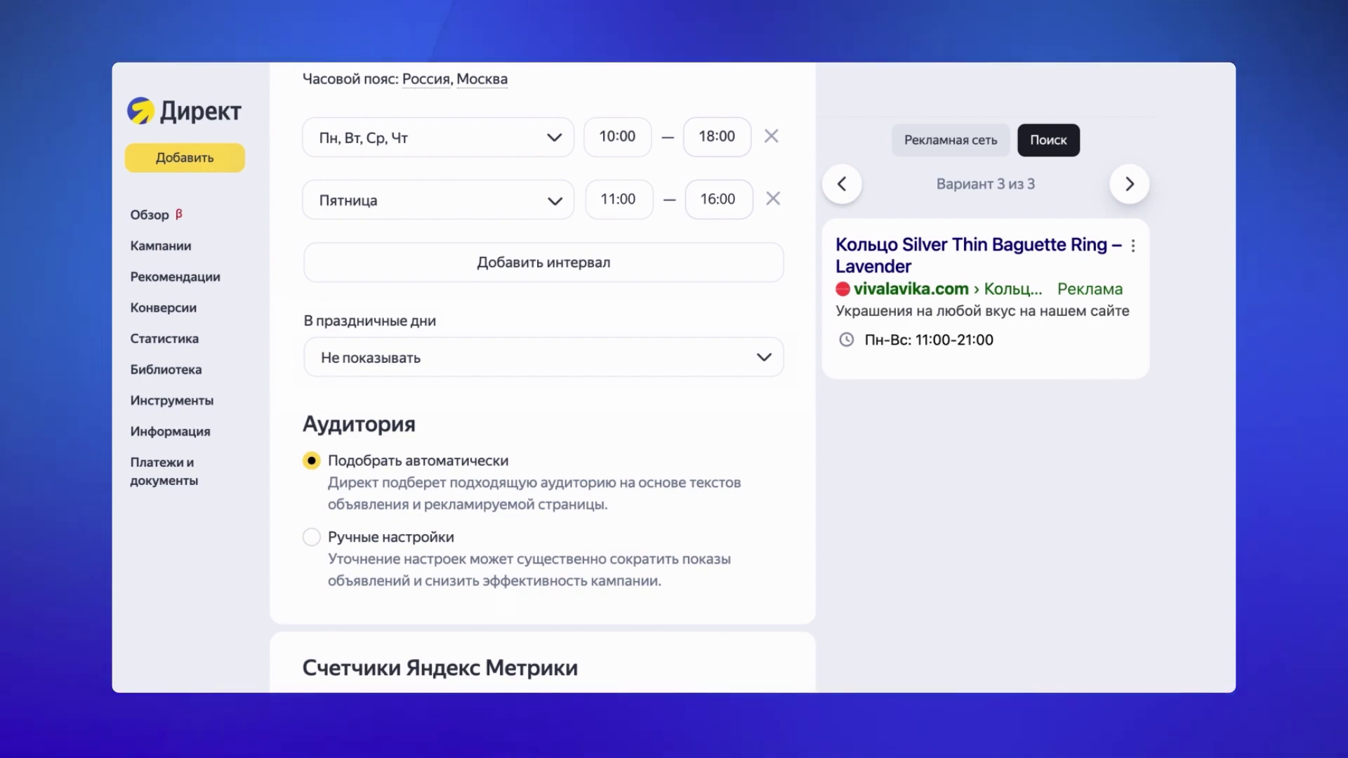
Switch the audience to manual settings with thematic phrases "что подарить на 50 лет женщине", "что подарить на 45 лет женщине" and "что подарить женщине на 60"
scroll(542, 379, "down", 3)
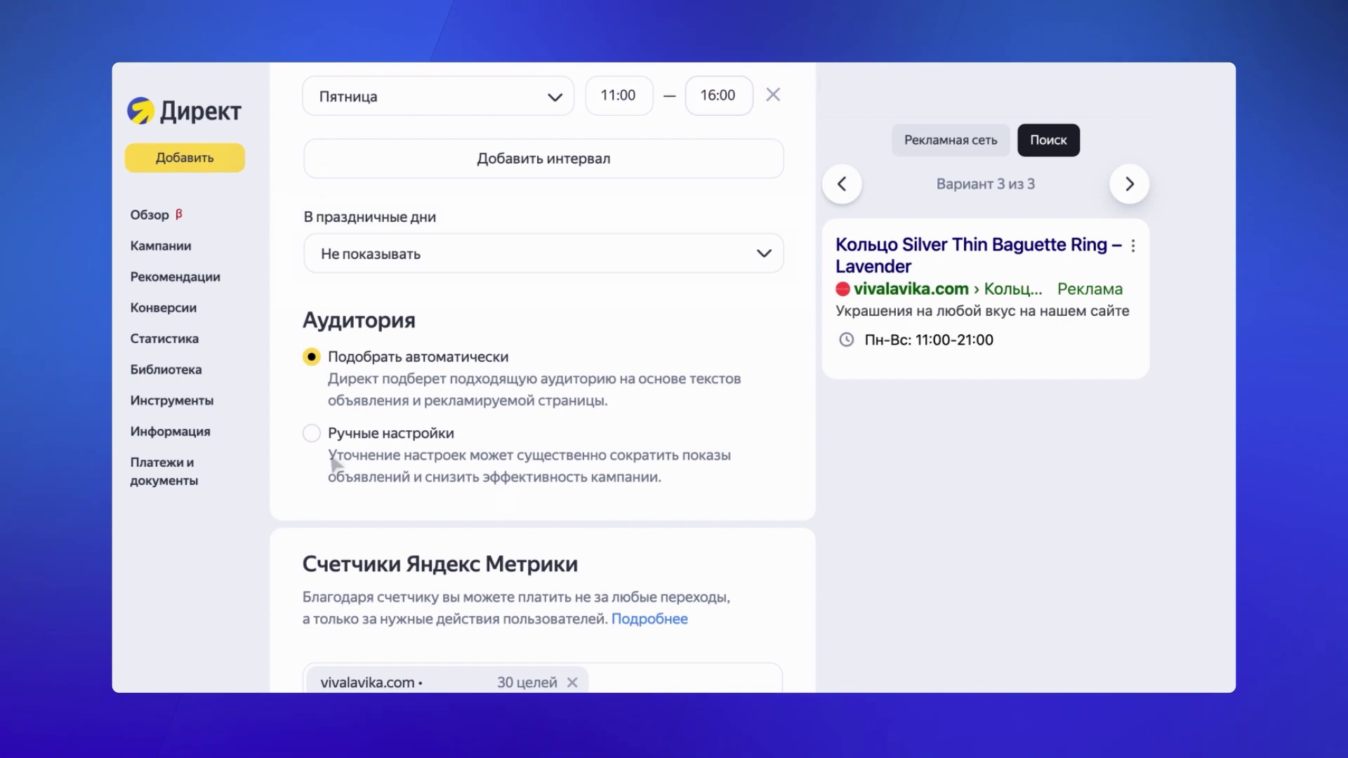
left_click(311, 433)
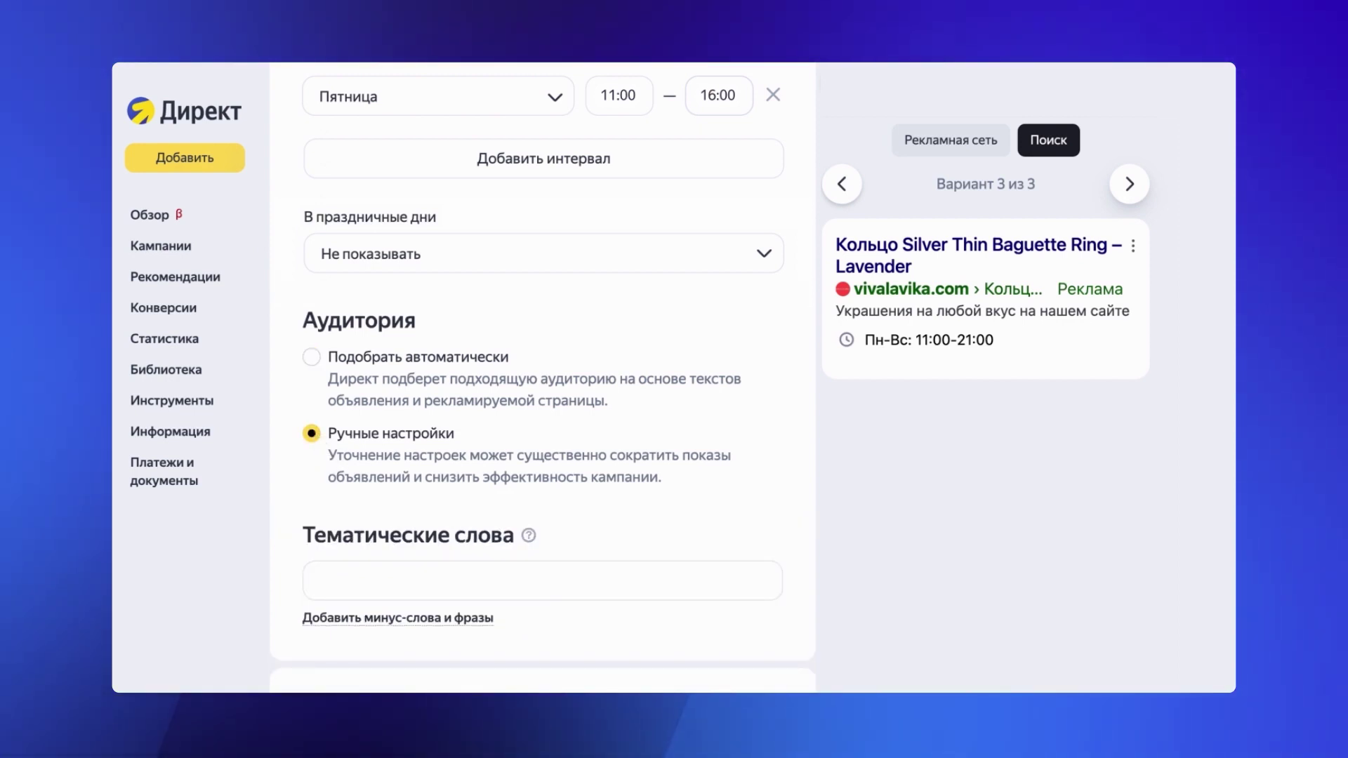
left_click(476, 579)
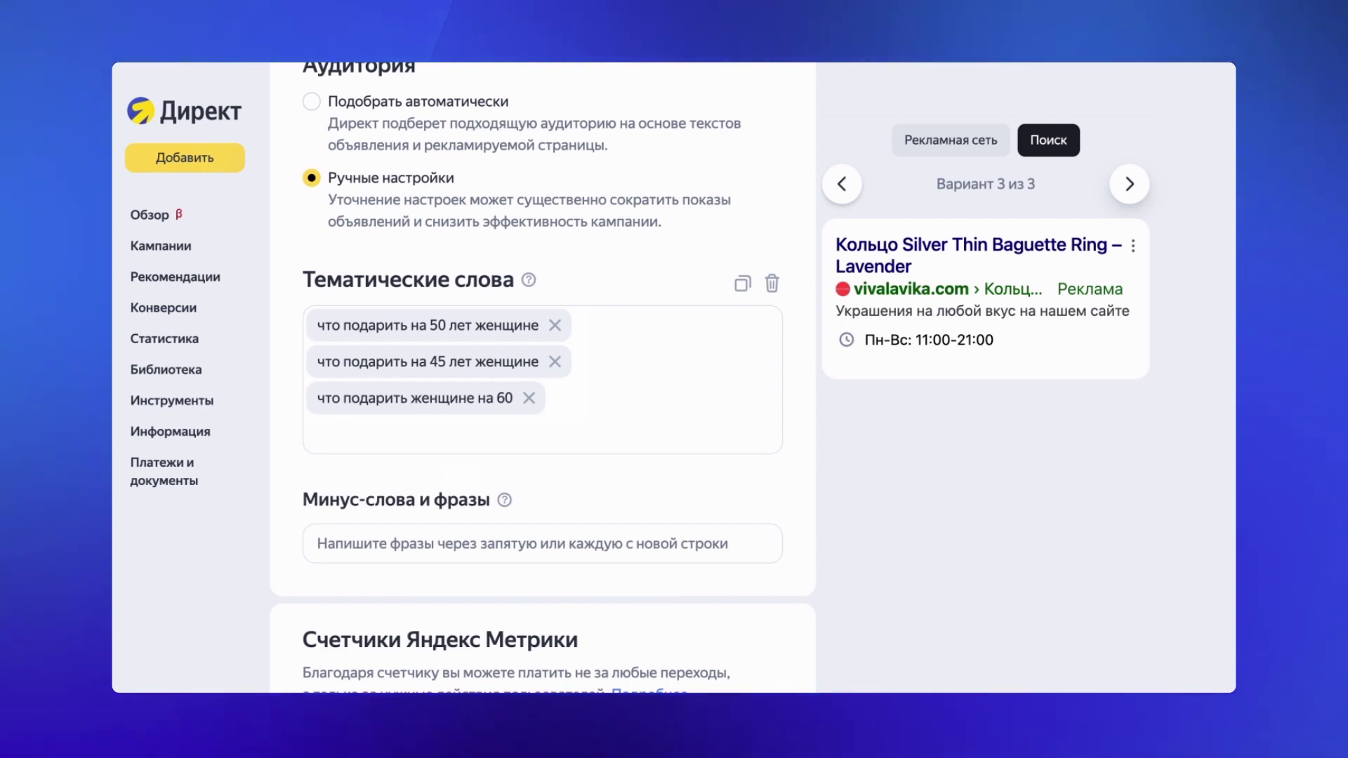
Add the negative keywords "-бесплатно" and "-недорого" to the audience settings (Минус-слова и фразы)
scroll(542, 379, "down", 1)
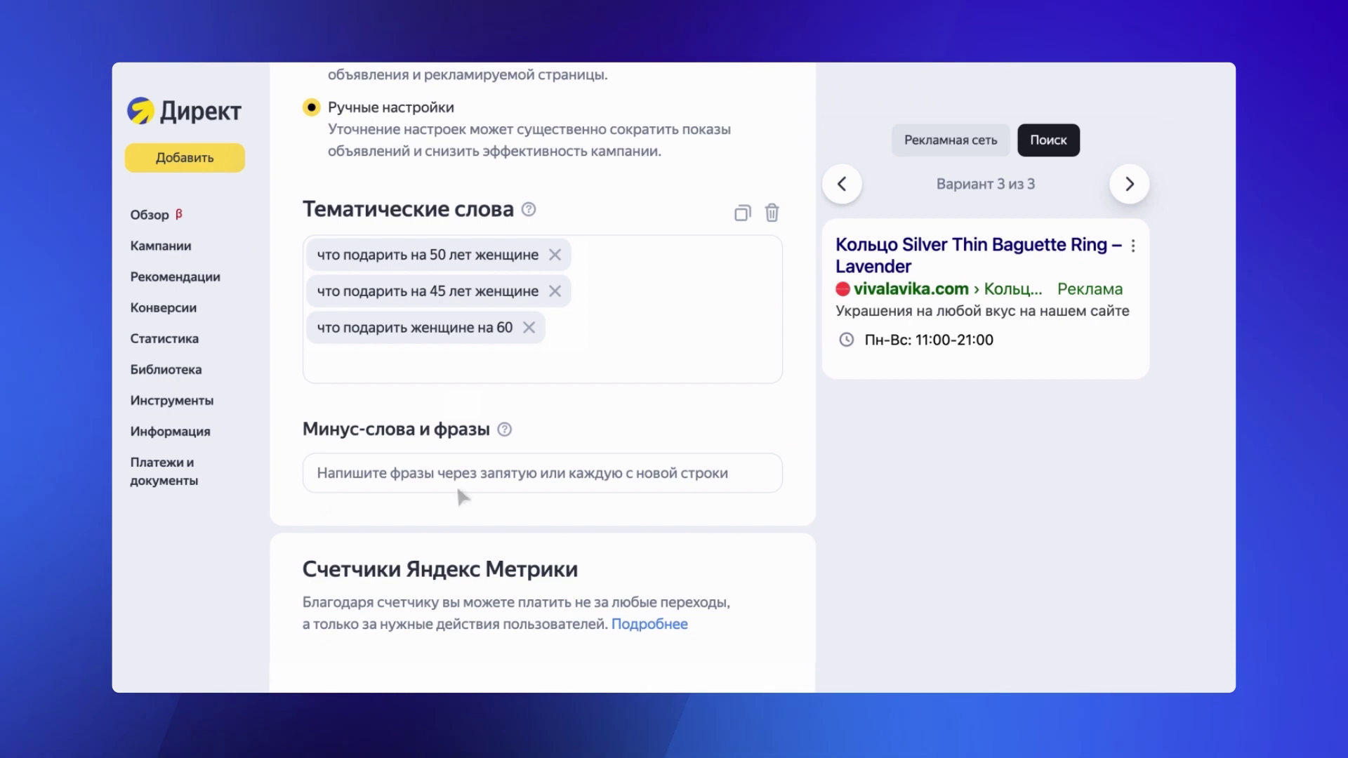
left_click(440, 463)
type("-бесплатно")
key("Return")
type("-недорого")
key("Return")
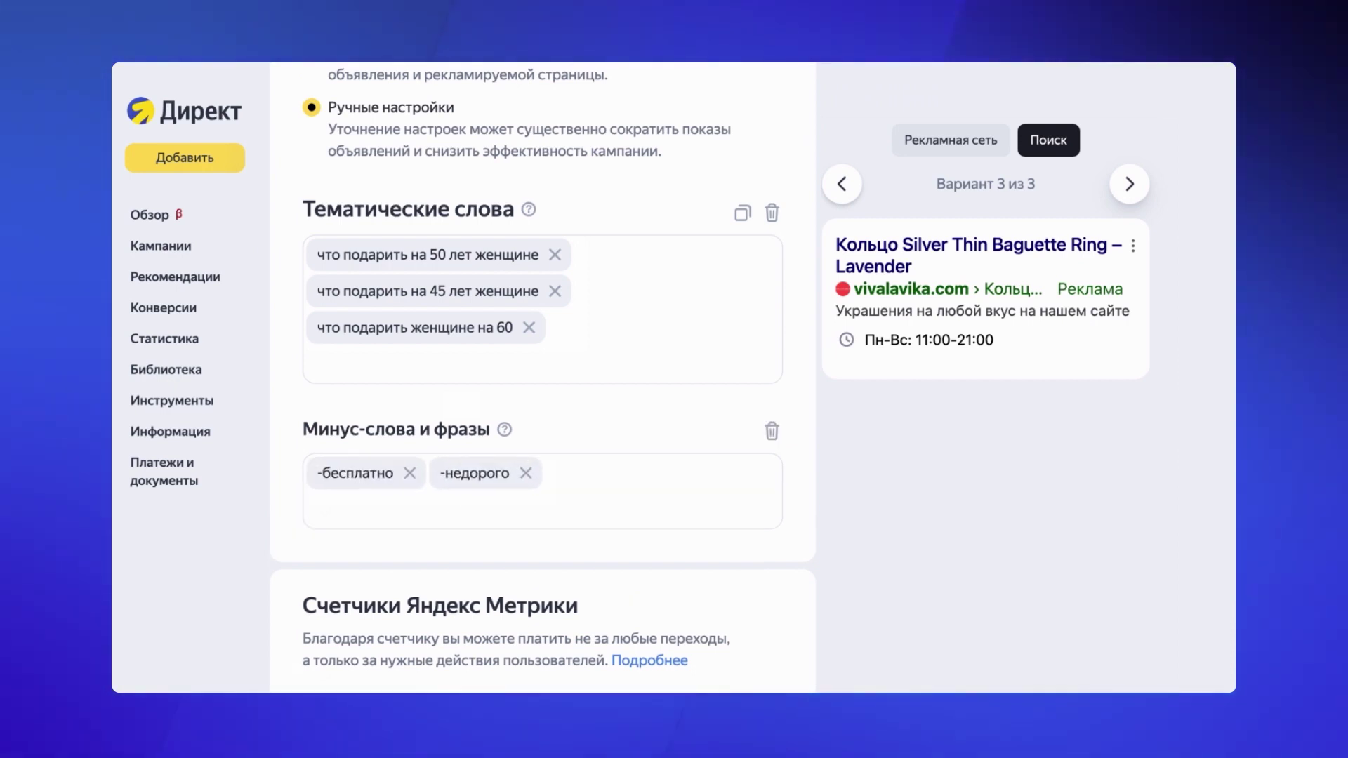
Set the "Ecommerce: покупка" goal to an average cost (В среднем) of 100 ₽
scroll(541, 373, "down", 4)
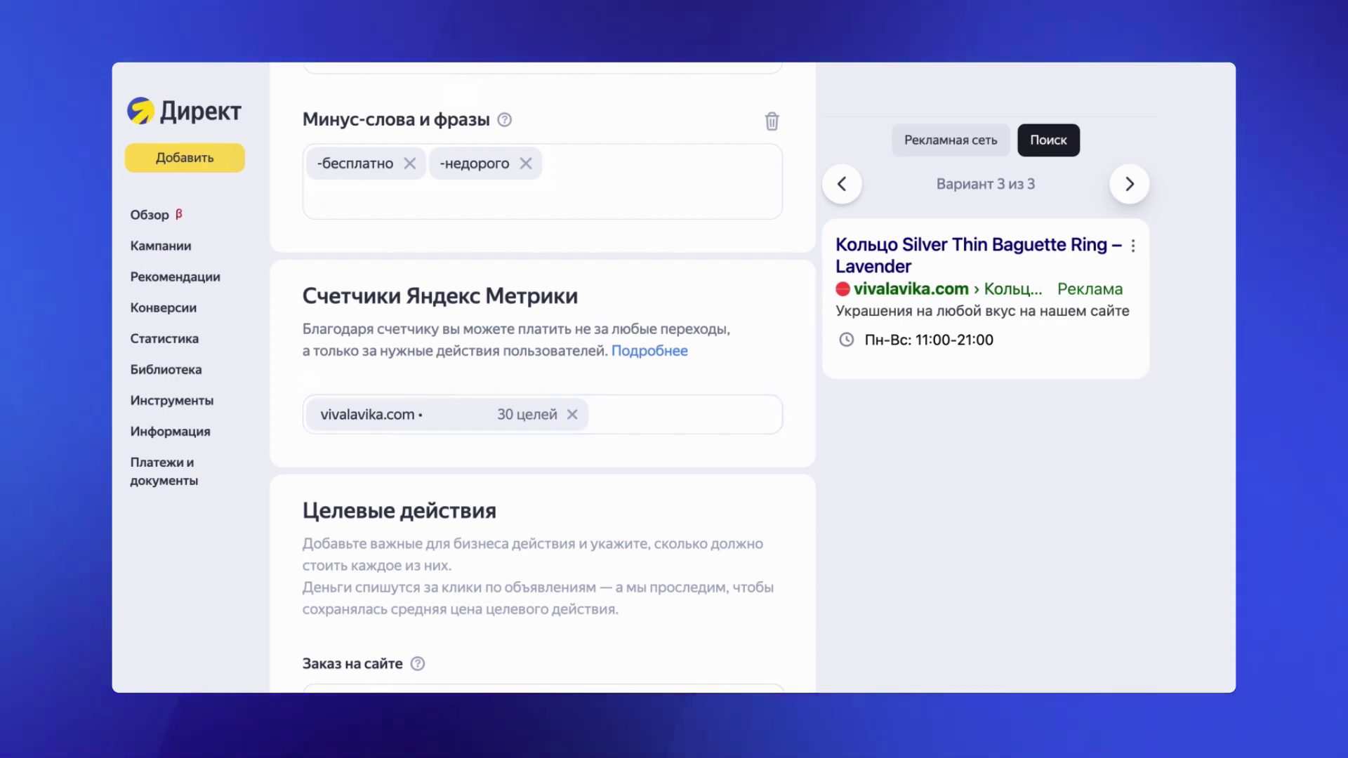
scroll(542, 385, "down", 3)
scroll(542, 385, "down", 2)
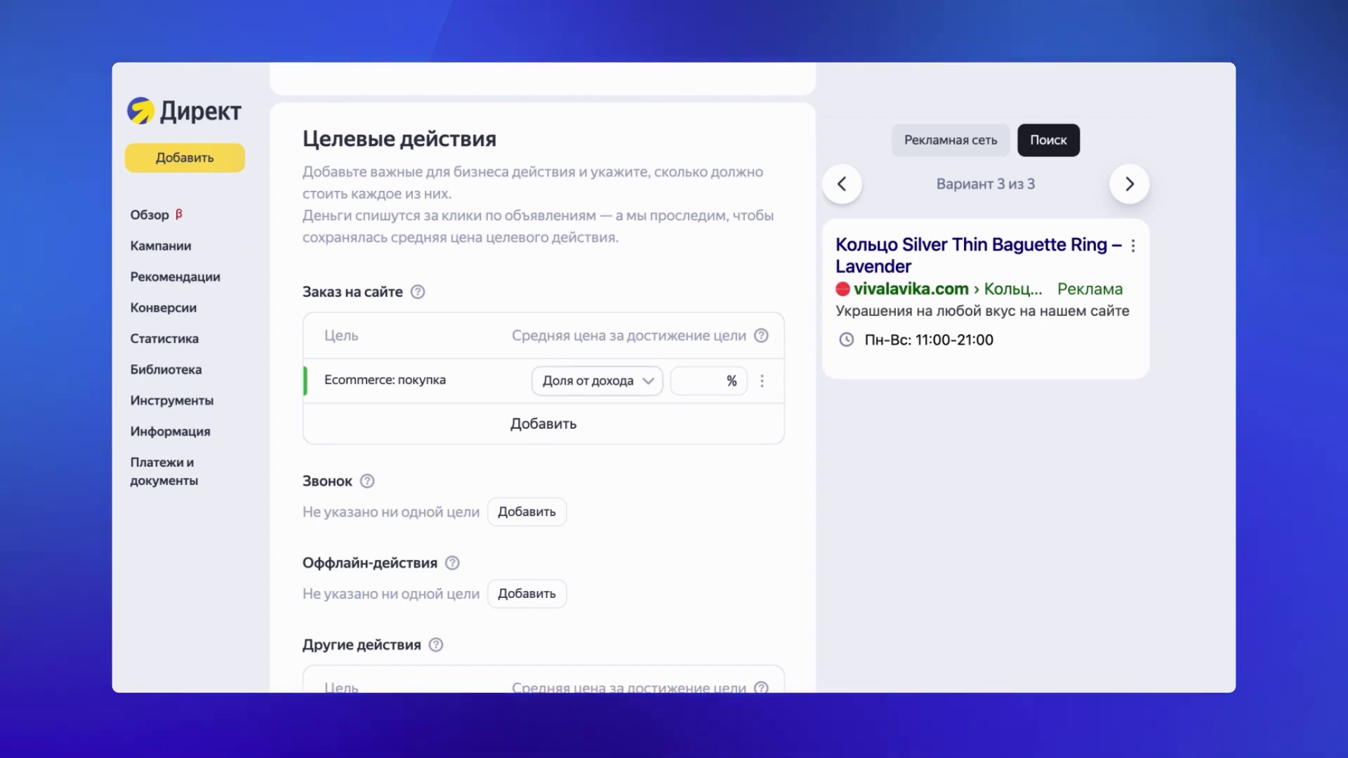
left_click(611, 386)
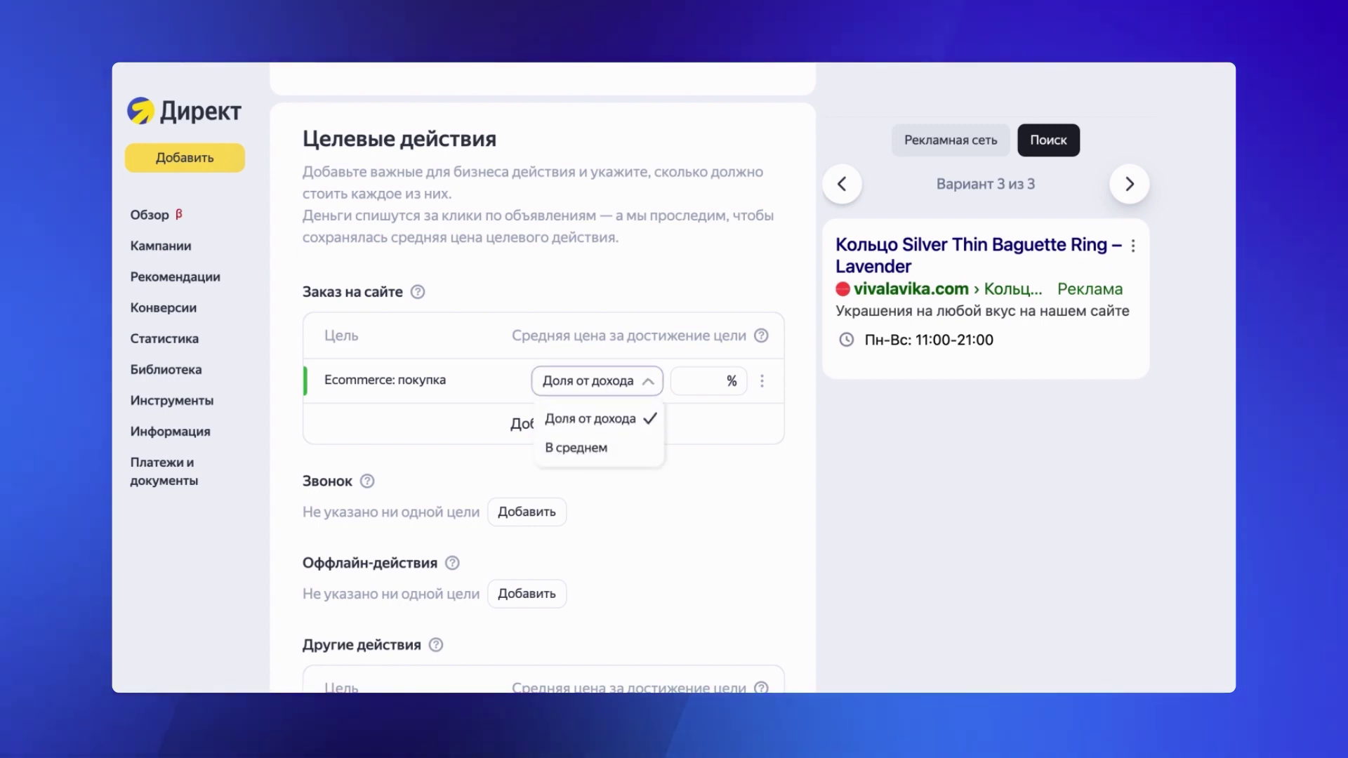
left_click(606, 447)
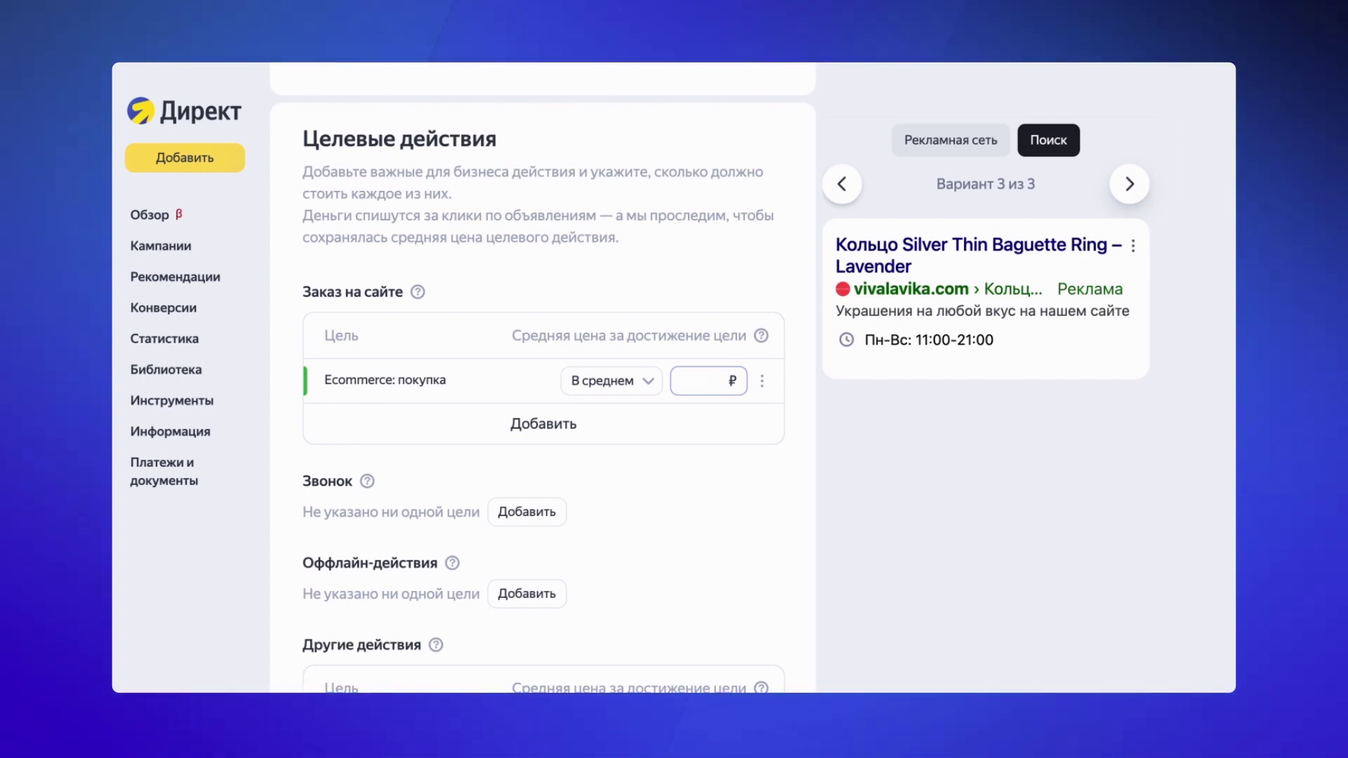
left_click(701, 380)
type("100")
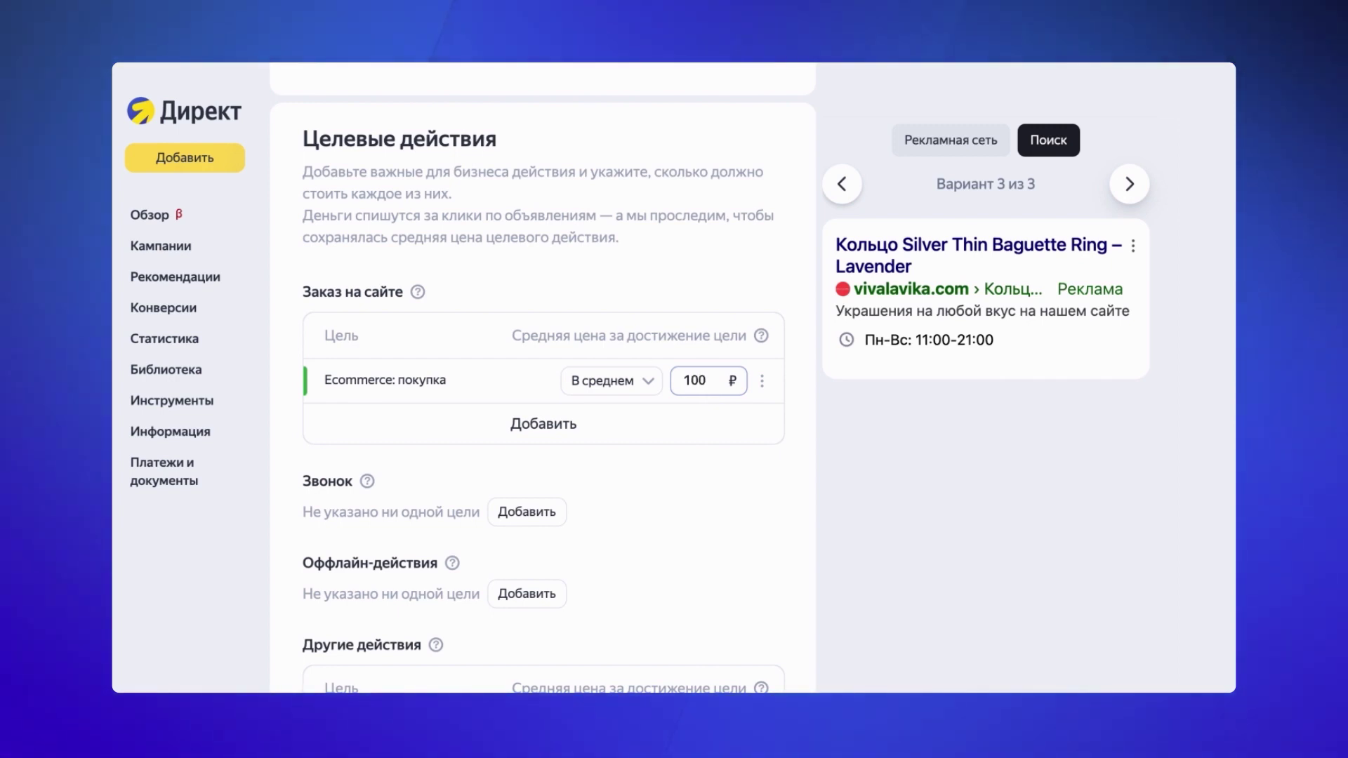
Change the cost model of the "Ecommerce: покупка" goal to share of revenue (Доля от дохода) at 10%
left_click(650, 380)
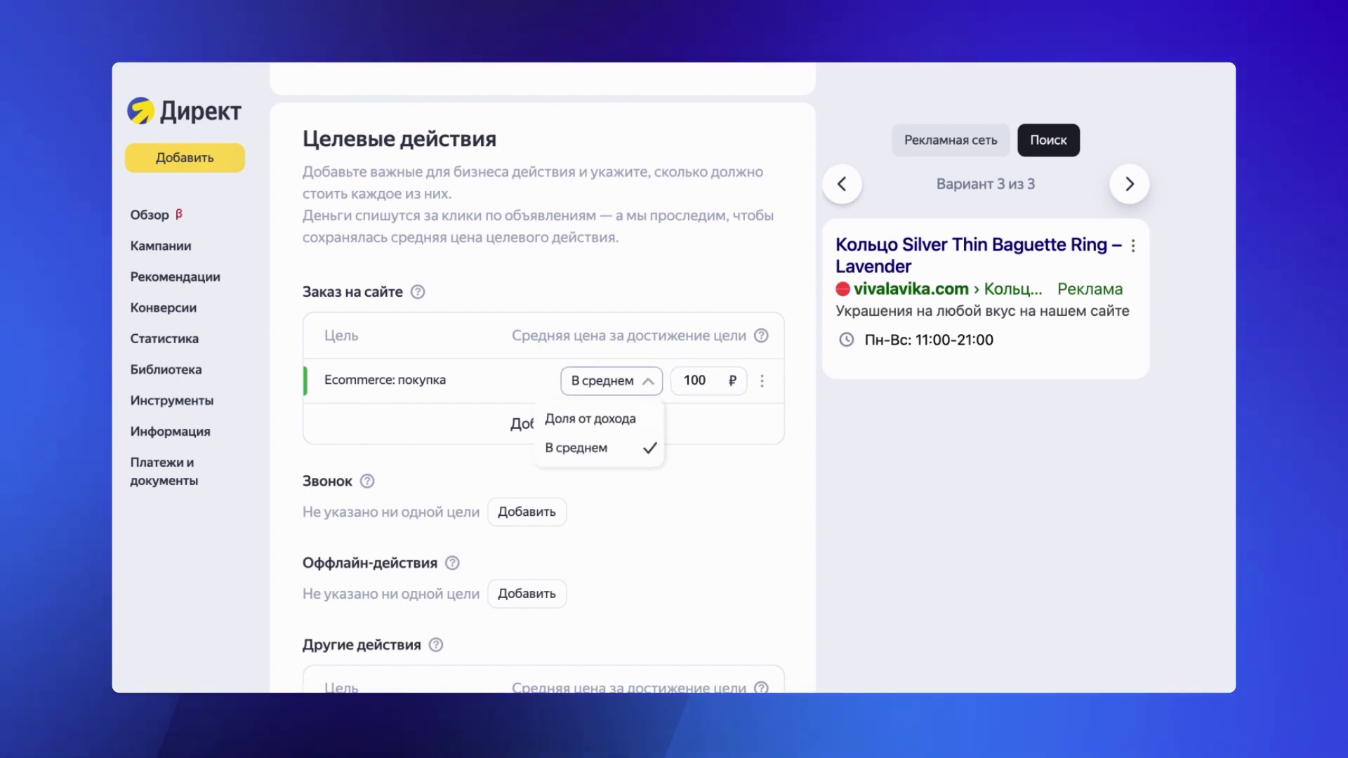
left_click(613, 421)
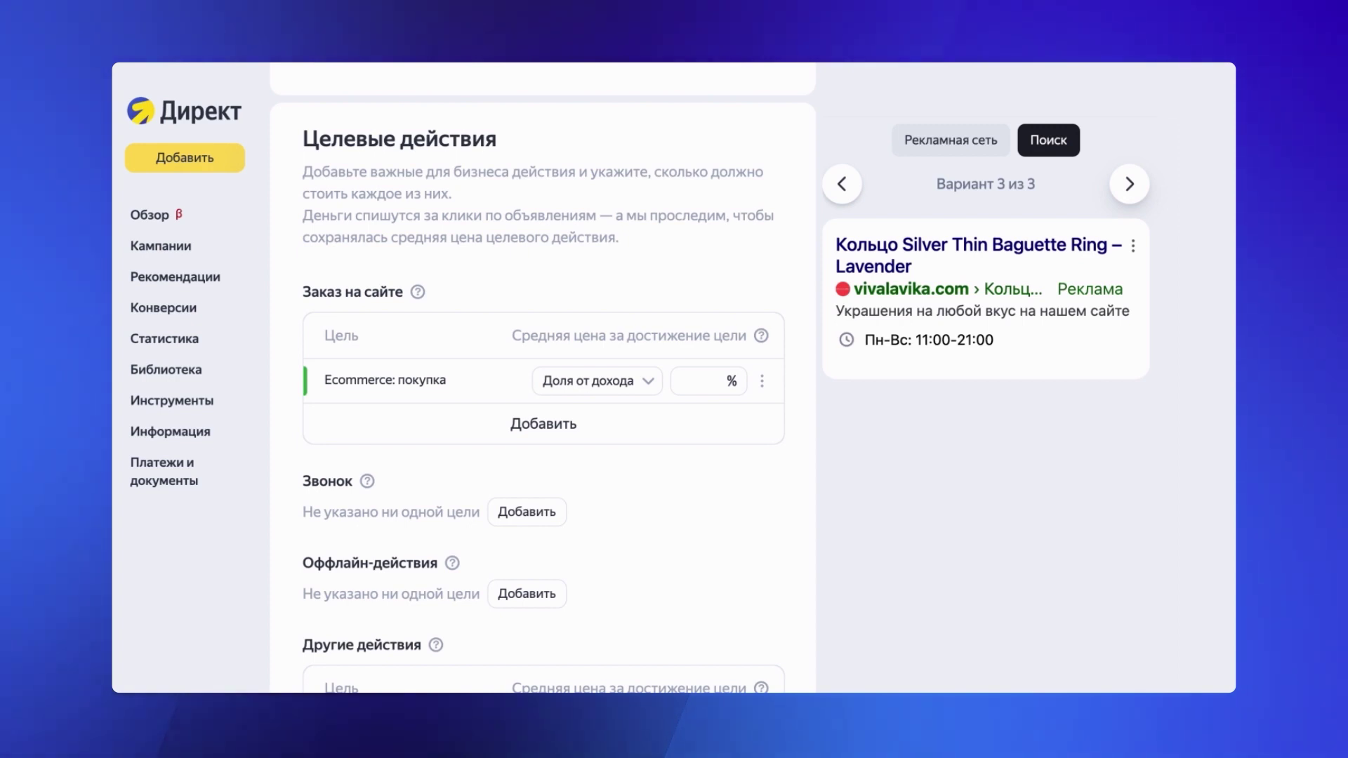
left_click(701, 381)
type("10")
Add the goal "Оформление заказа (составная)" to the site order actions and open its price calculation (Рассчитать цену)
left_click(575, 430)
left_click_drag(779, 525, 778, 596)
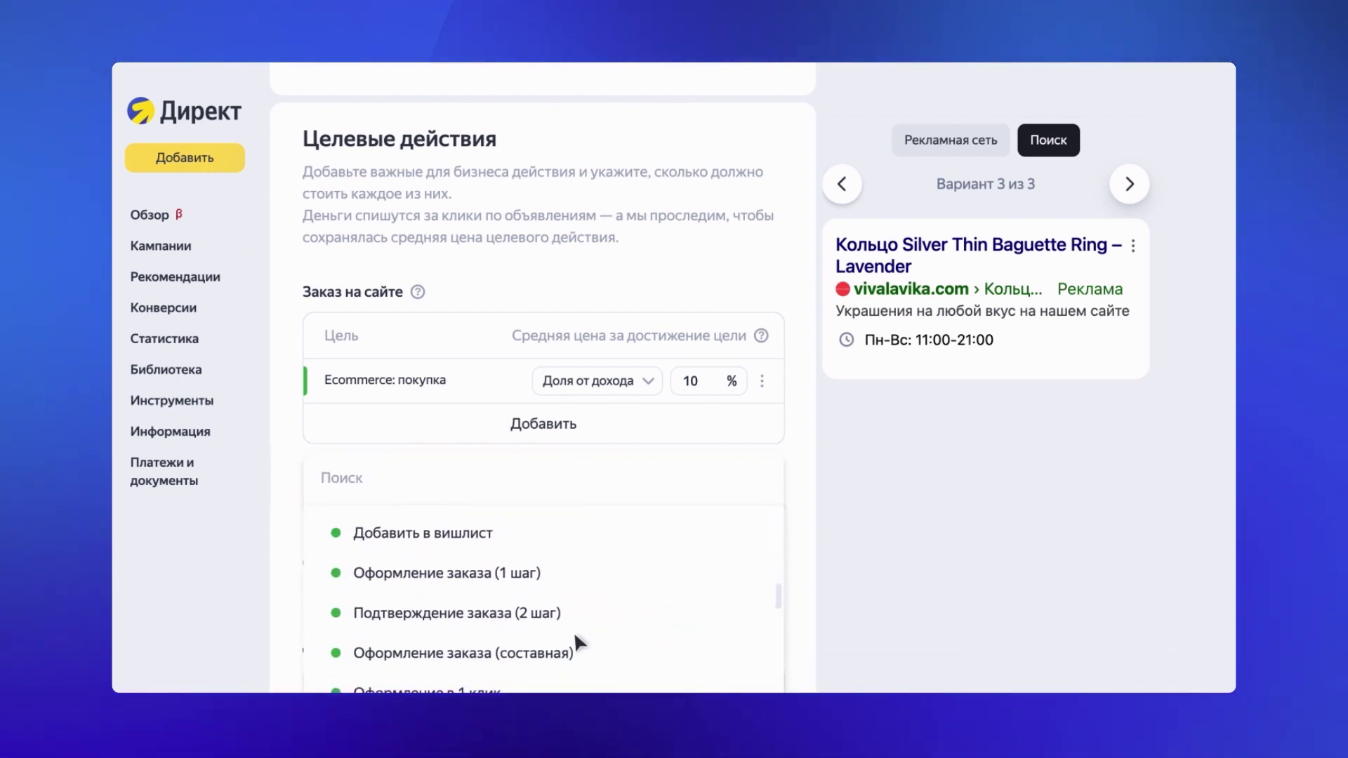
left_click(468, 656)
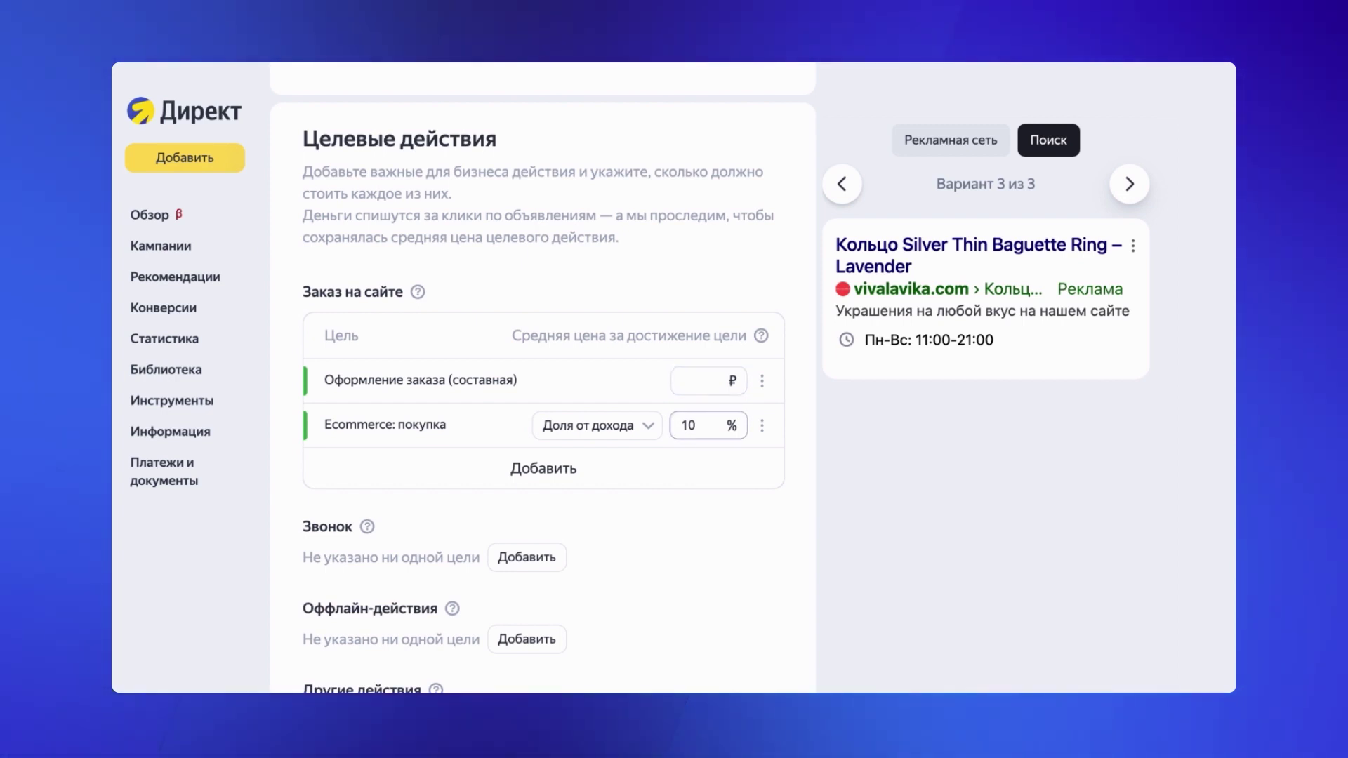
left_click(761, 380)
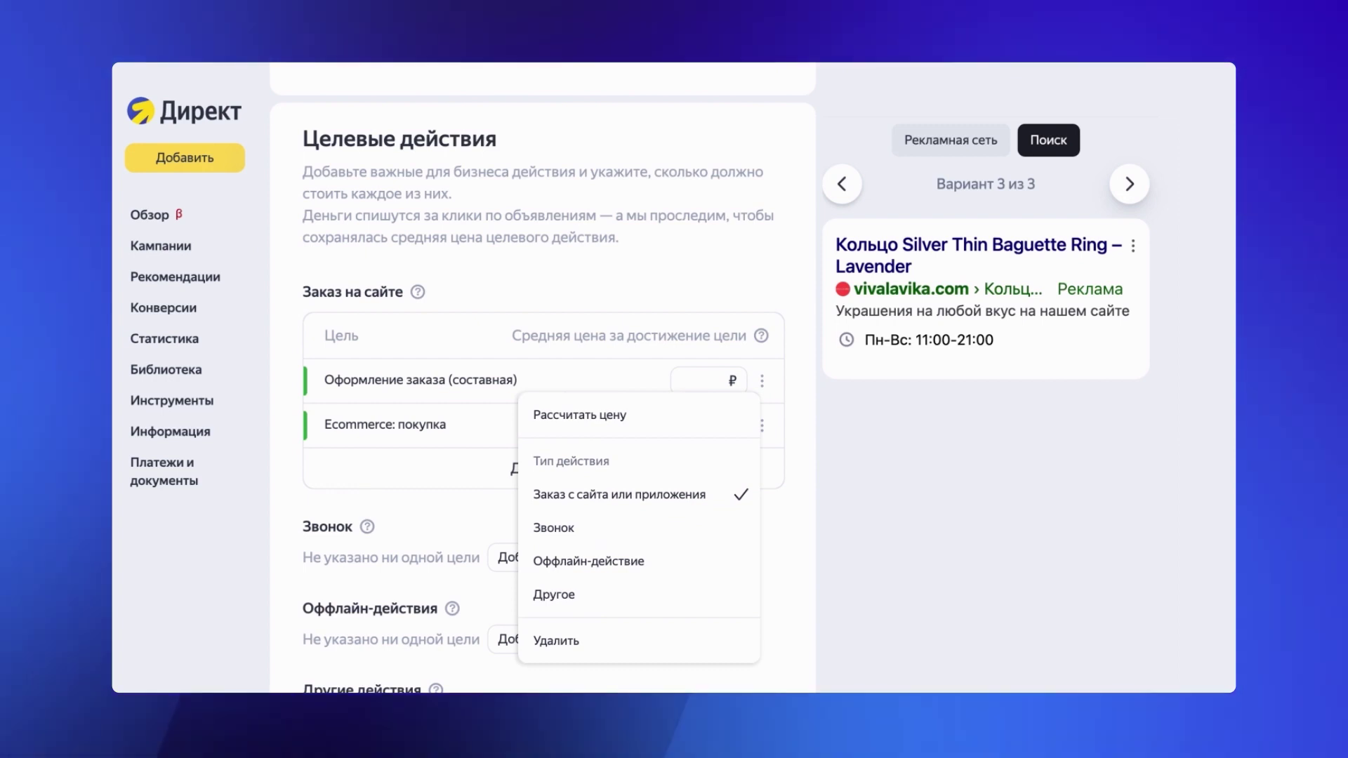
left_click(629, 413)
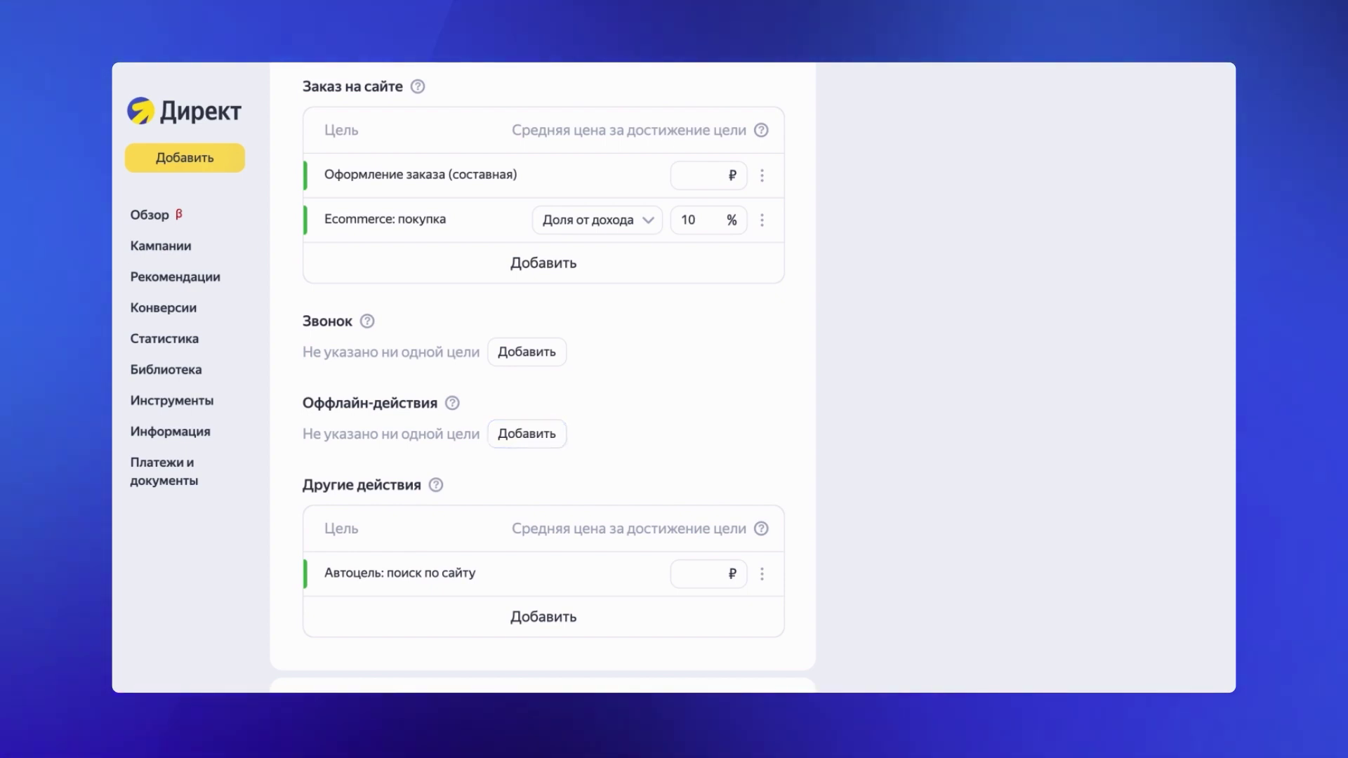
Delete the "Автоцель: поиск по сайту" goal from the other actions (Другие действия)
left_click(763, 573)
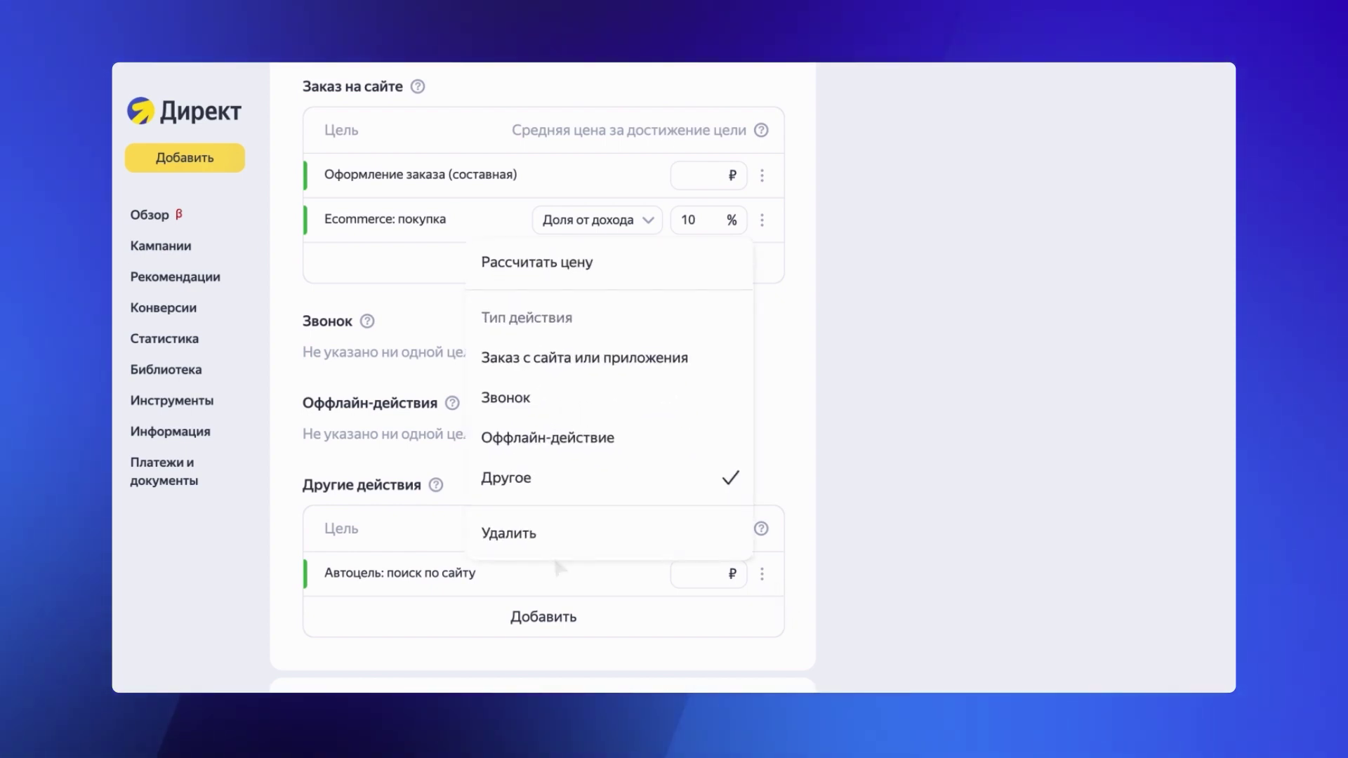
left_click(535, 534)
Set the campaign's weekly budget (Недельный бюджет) to 500 ₽
scroll(542, 379, "down", 3)
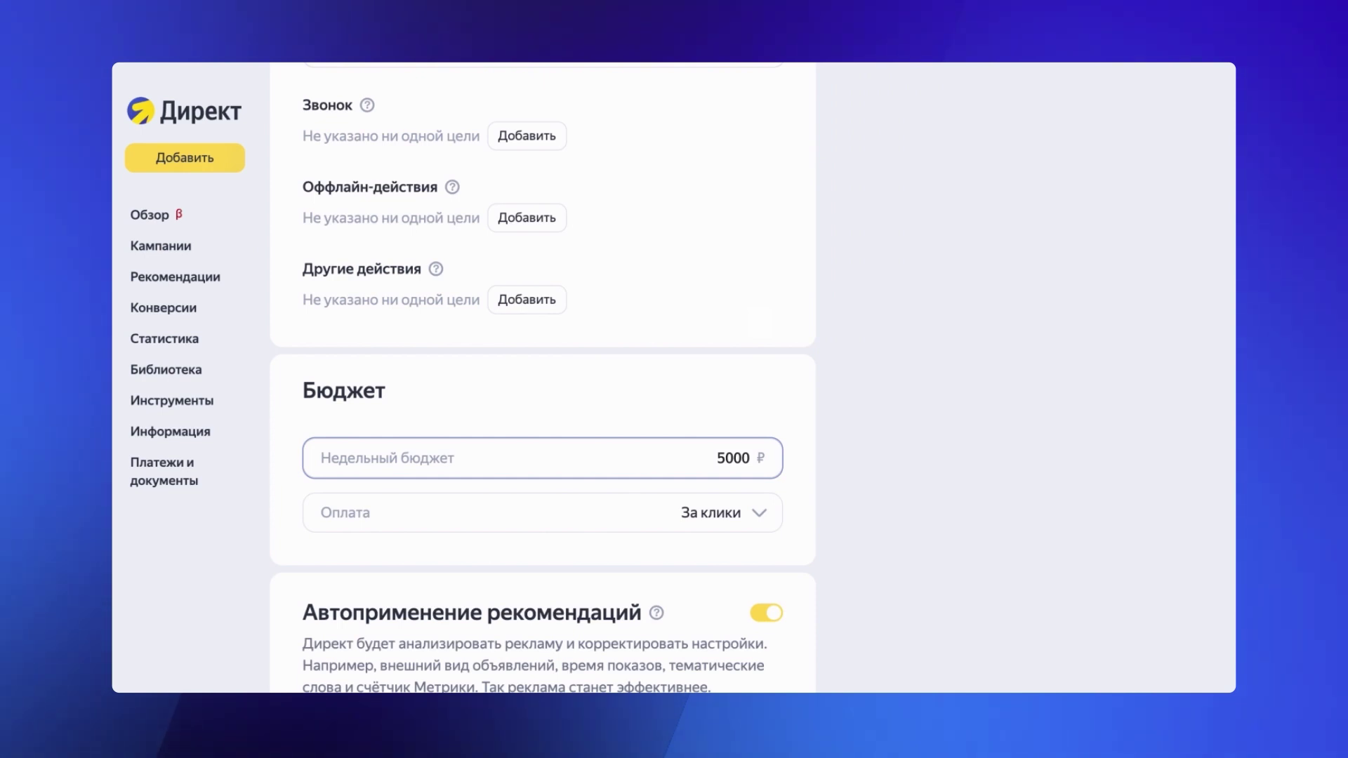
key("BackSpace")
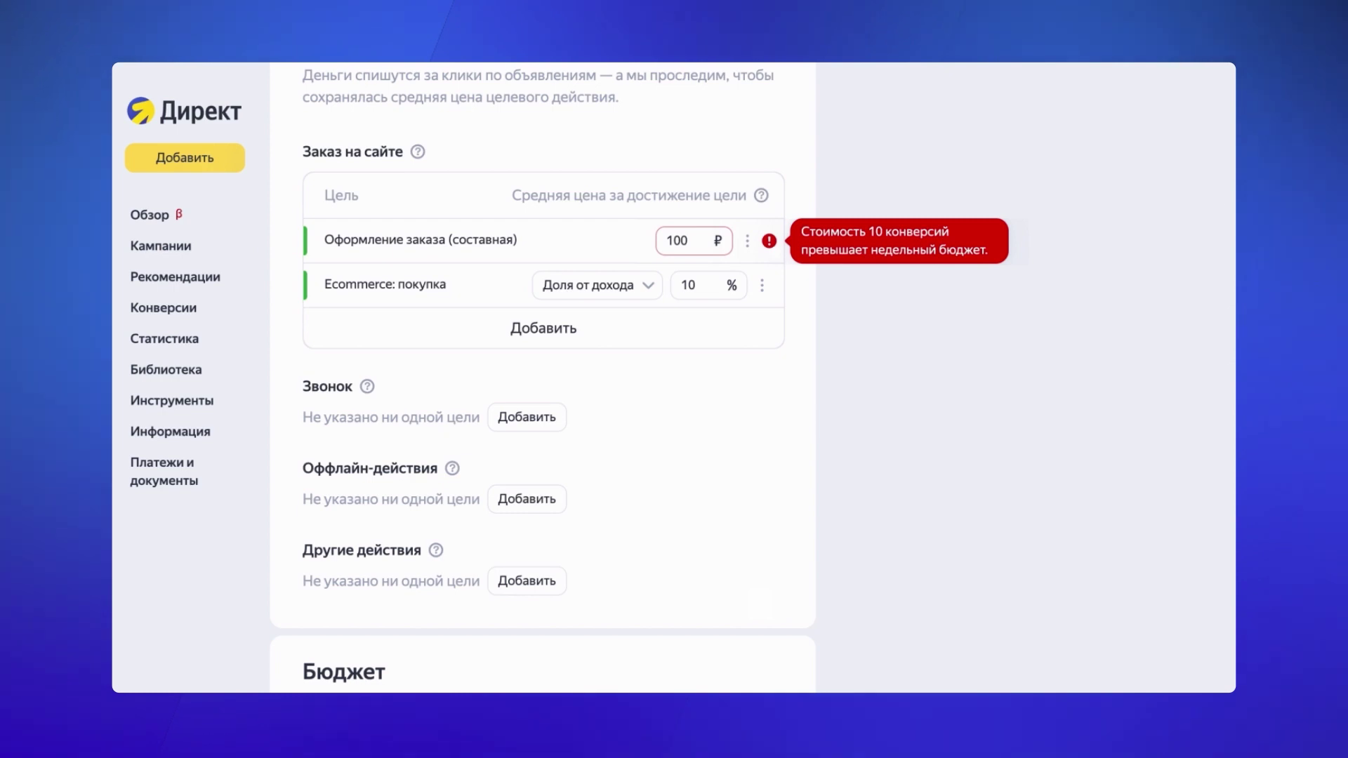
scroll(542, 377, "down", 3)
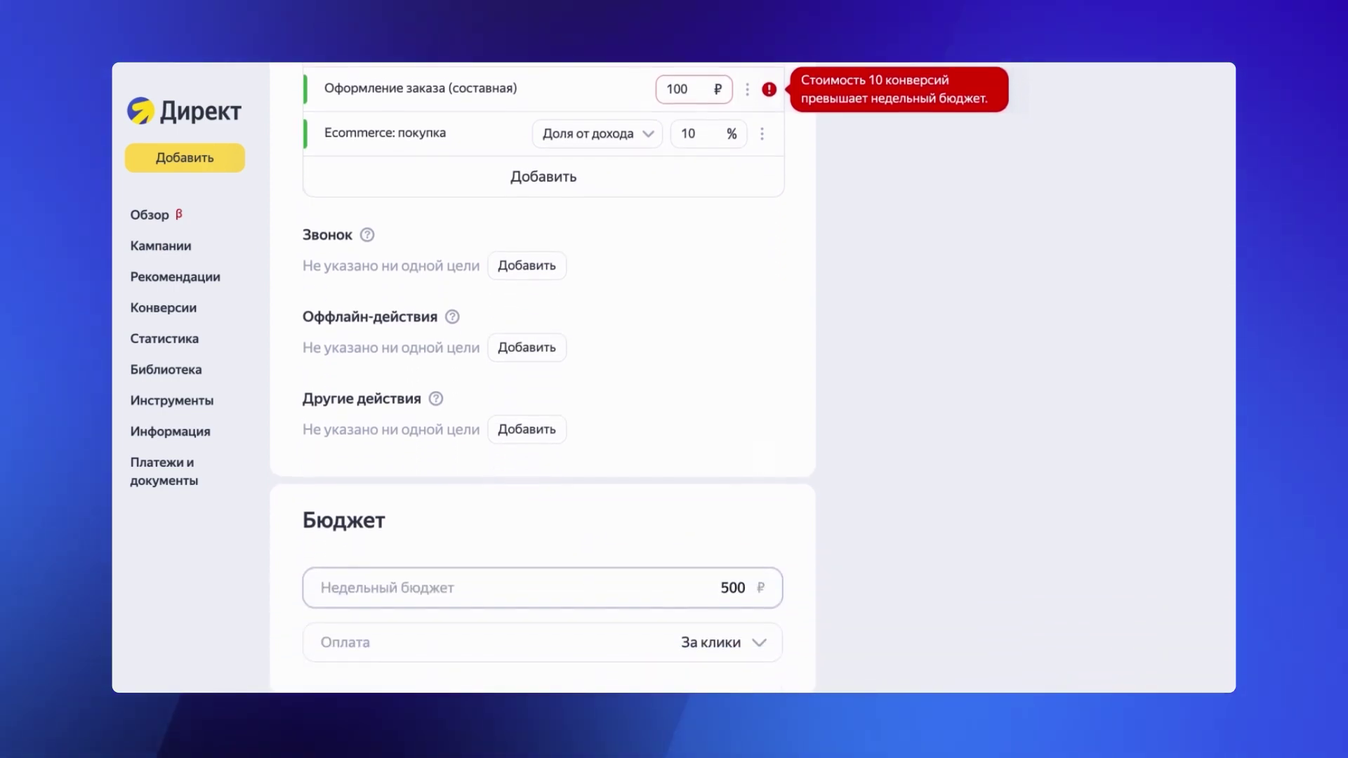
scroll(542, 377, "down", 3)
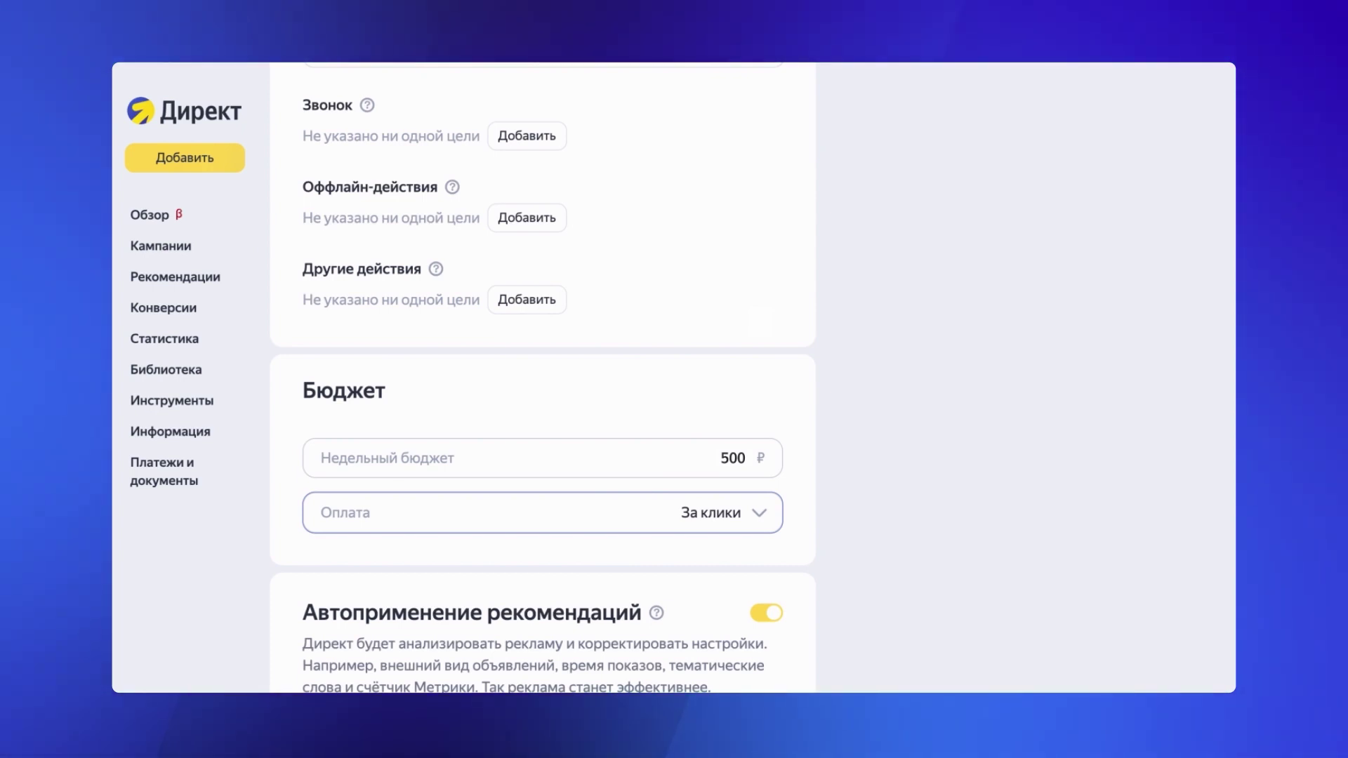
Set the payment model to "За целевые действия" and turn off automatic application of recommendations (Автоприменение рекомендаций)
left_click(770, 516)
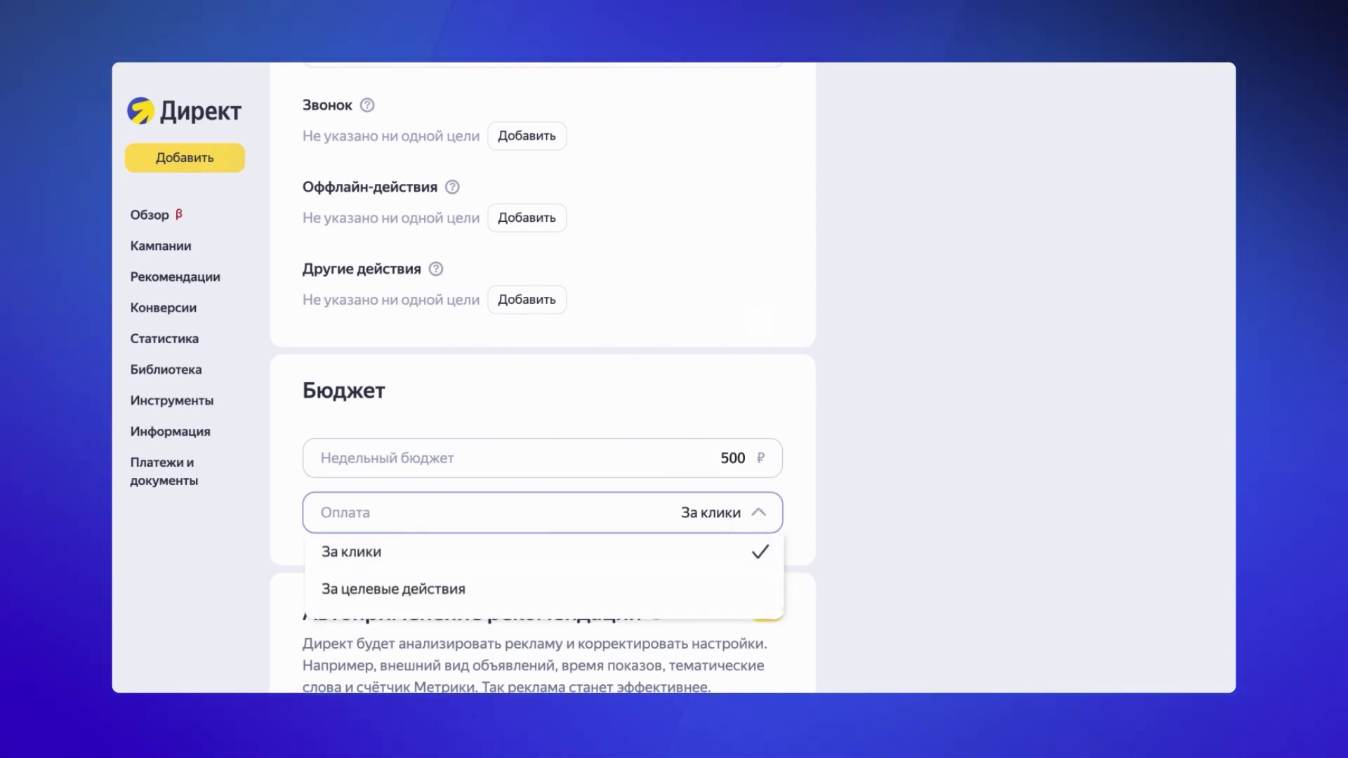
left_click(452, 603)
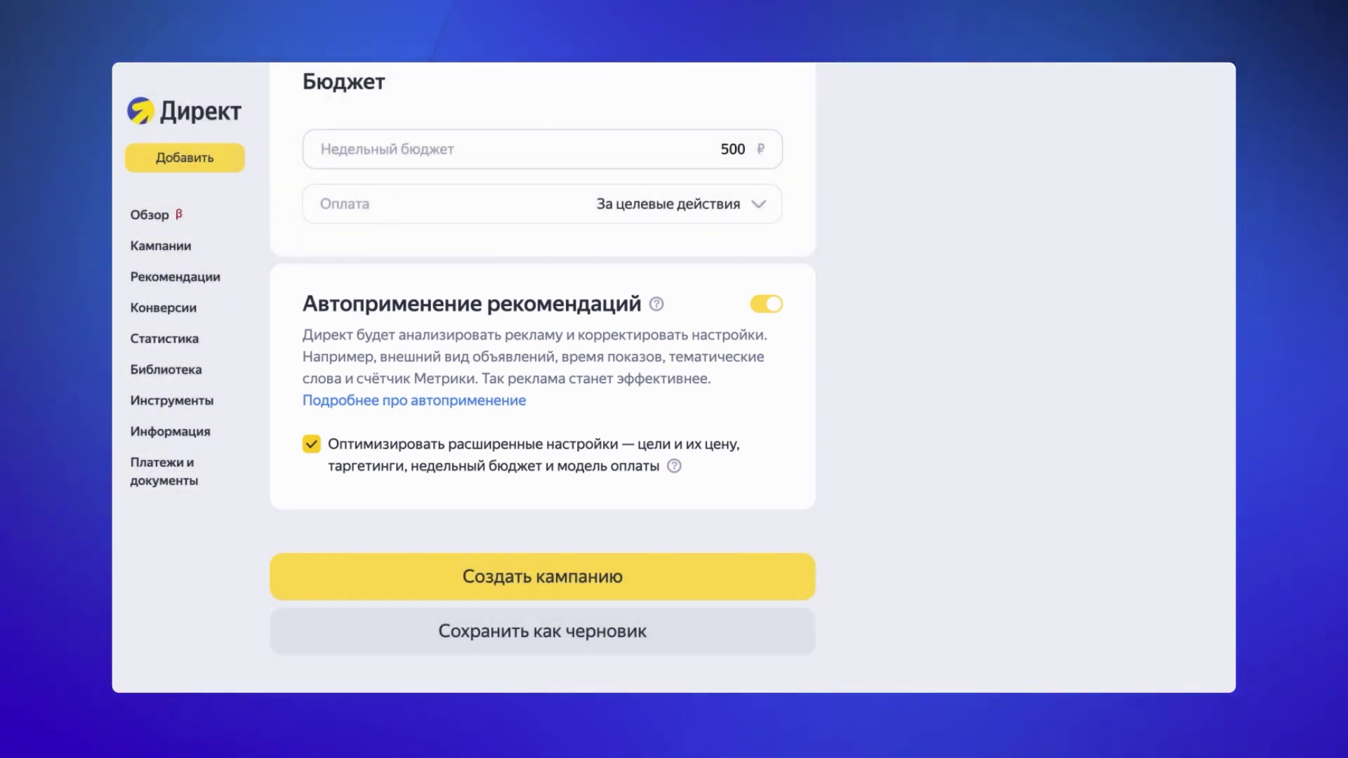
left_click(769, 307)
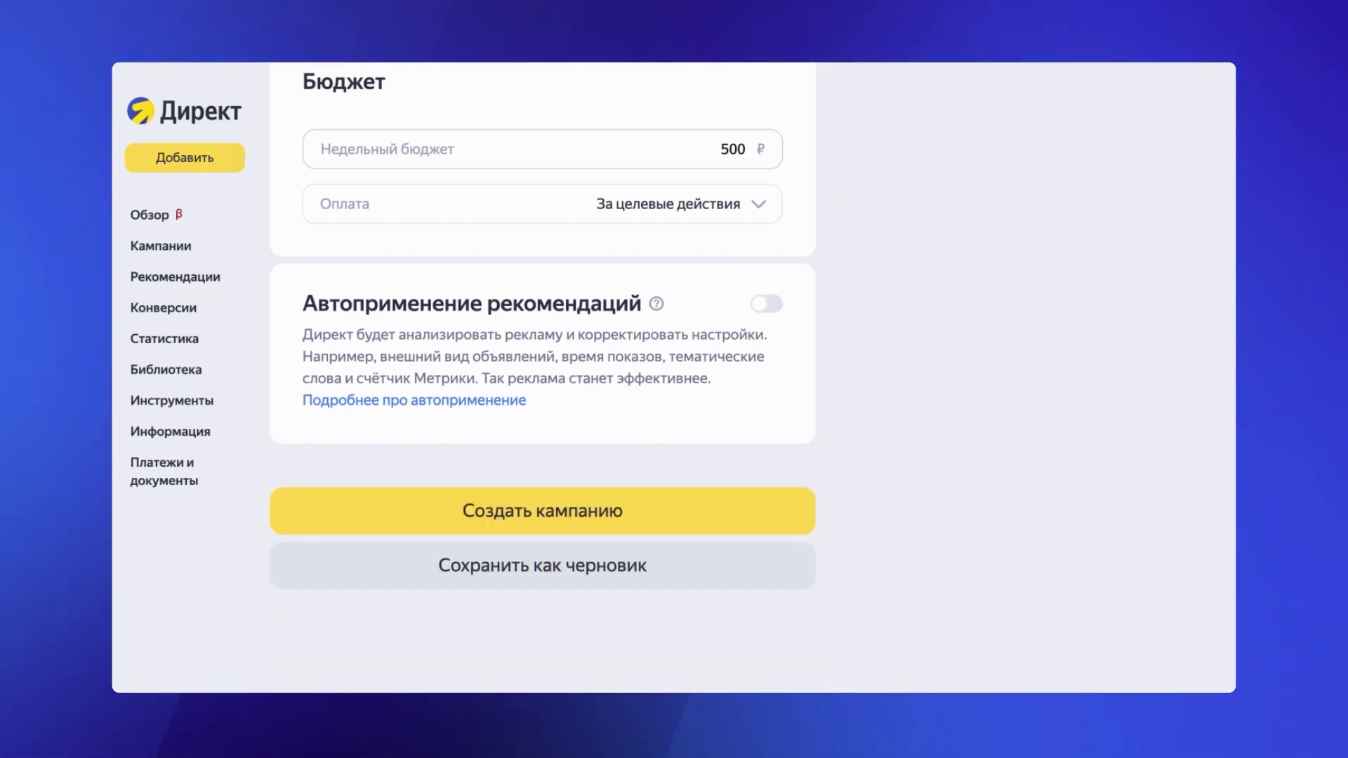